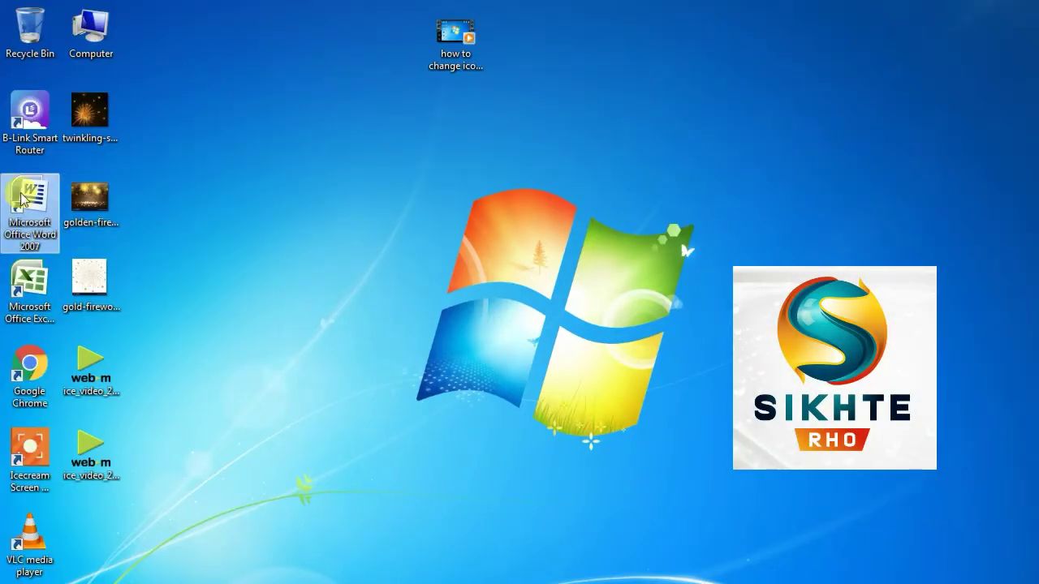
# - Launch Word with a blank document and give it an A5 landscape paper size
pyautogui.rightClick(23, 198)
pyautogui.click(72, 208)
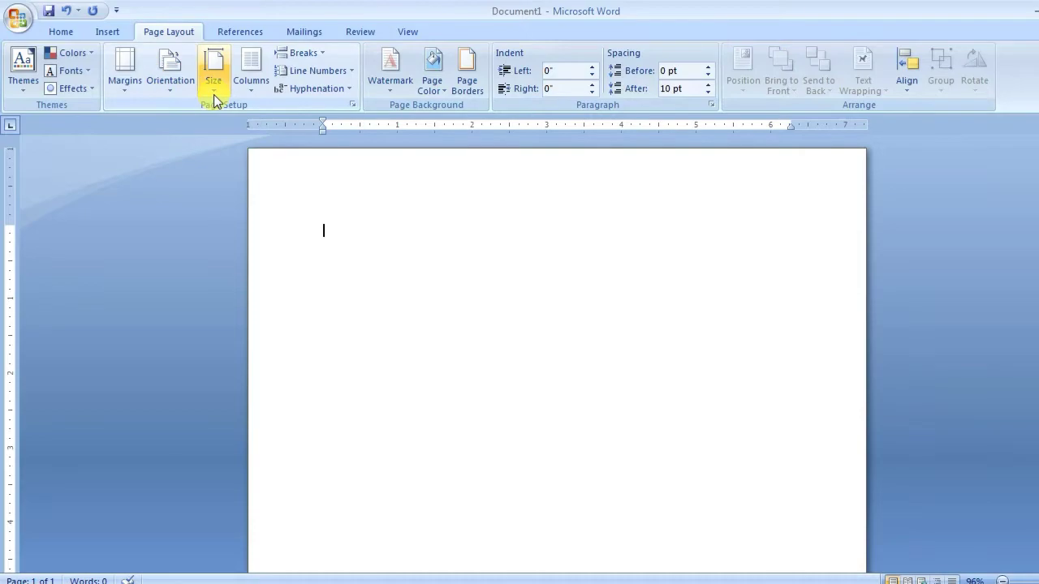
pyautogui.click(213, 94)
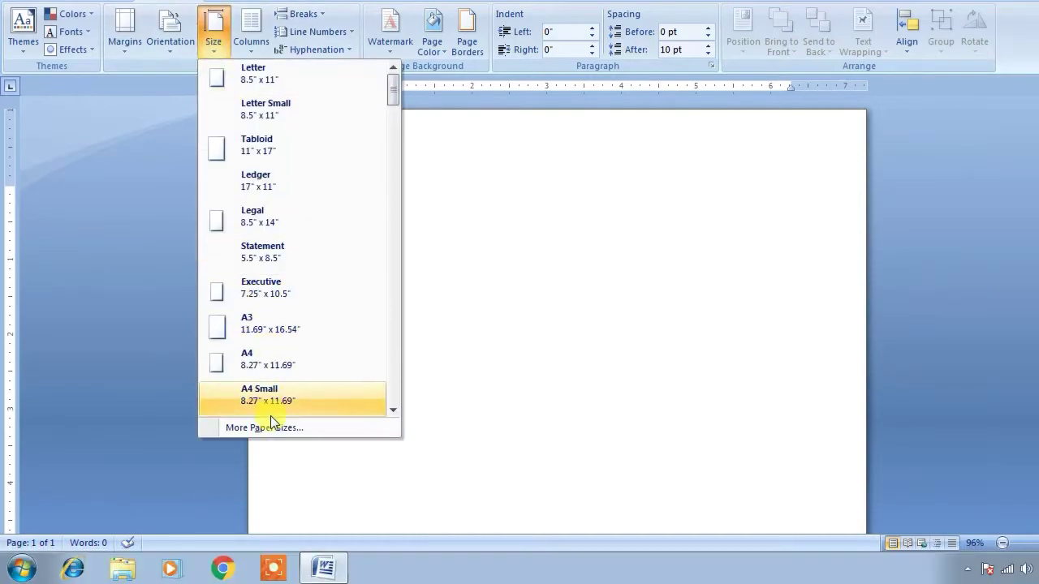
pyautogui.click(260, 469)
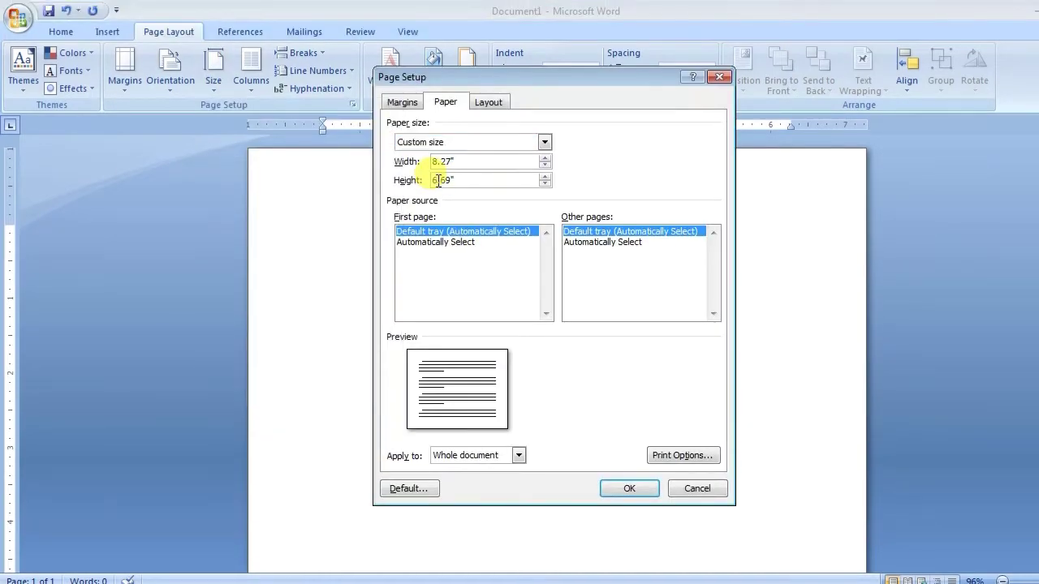
pyautogui.press('Return')
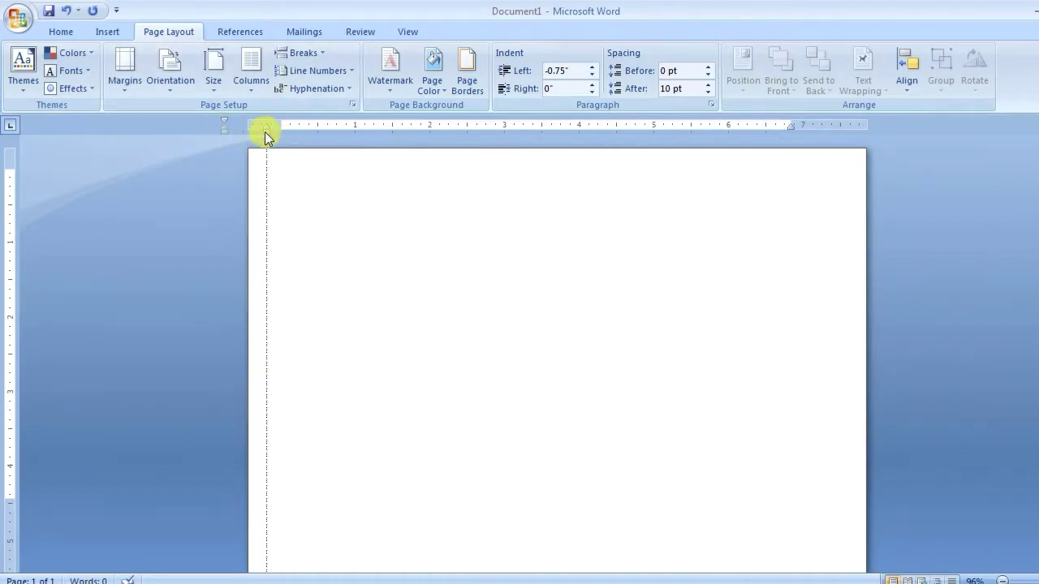
# - Move the left indent to -0.31 inch and make the page colour red
pyautogui.moveTo(223, 127); pyautogui.dragTo(257, 128)
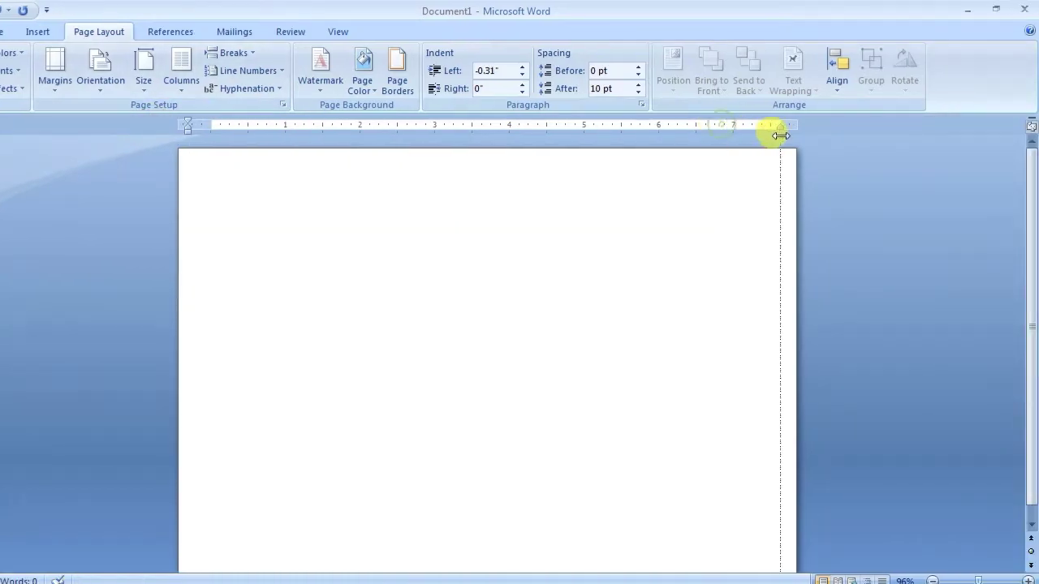
pyautogui.click(434, 78)
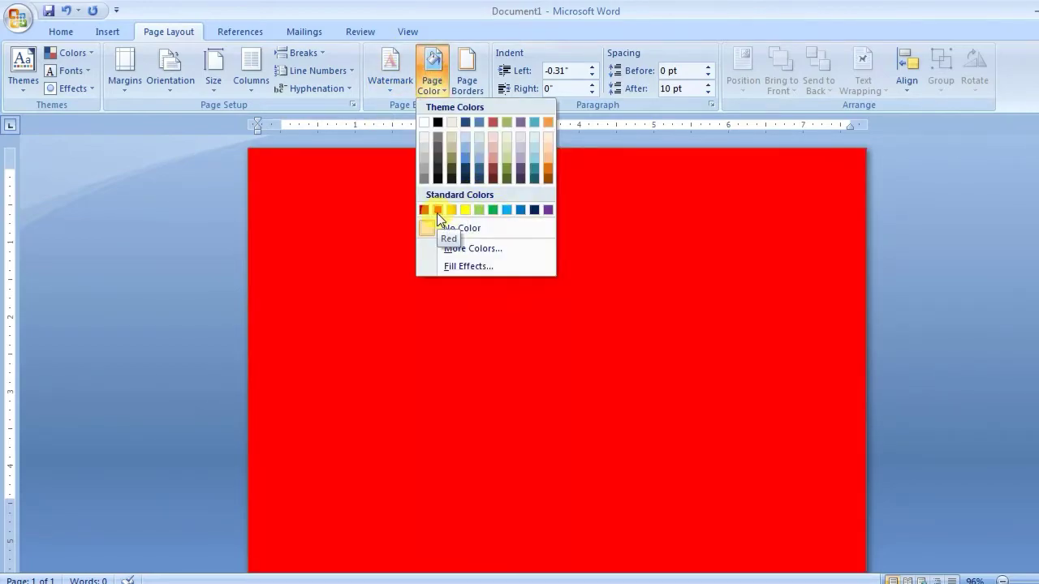
pyautogui.click(437, 213)
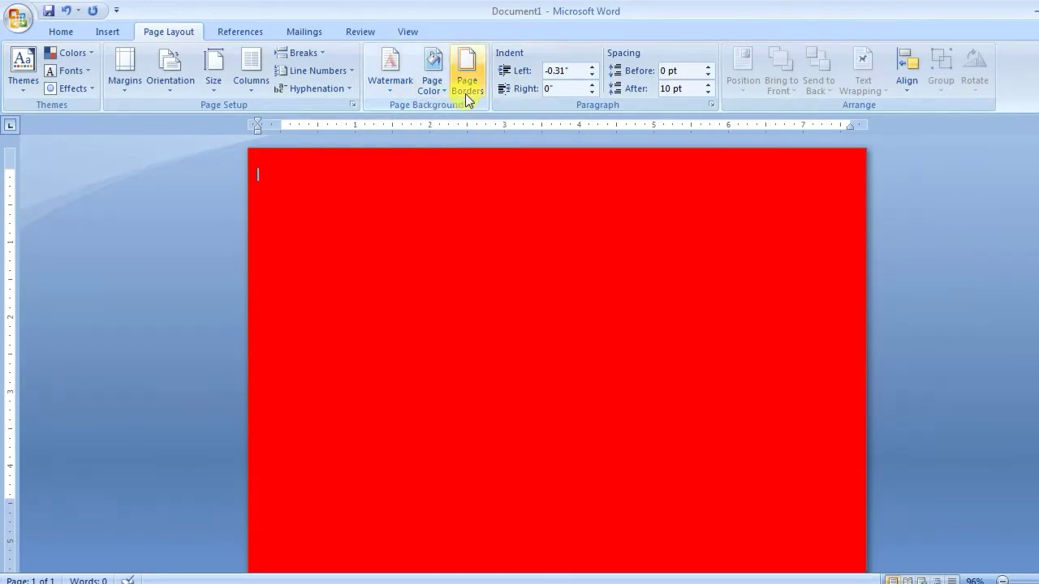
# - In Page Borders, choose the red flower border art
pyautogui.click(466, 82)
pyautogui.click(548, 360)
pyautogui.moveTo(522, 383); pyautogui.dragTo(519, 416)
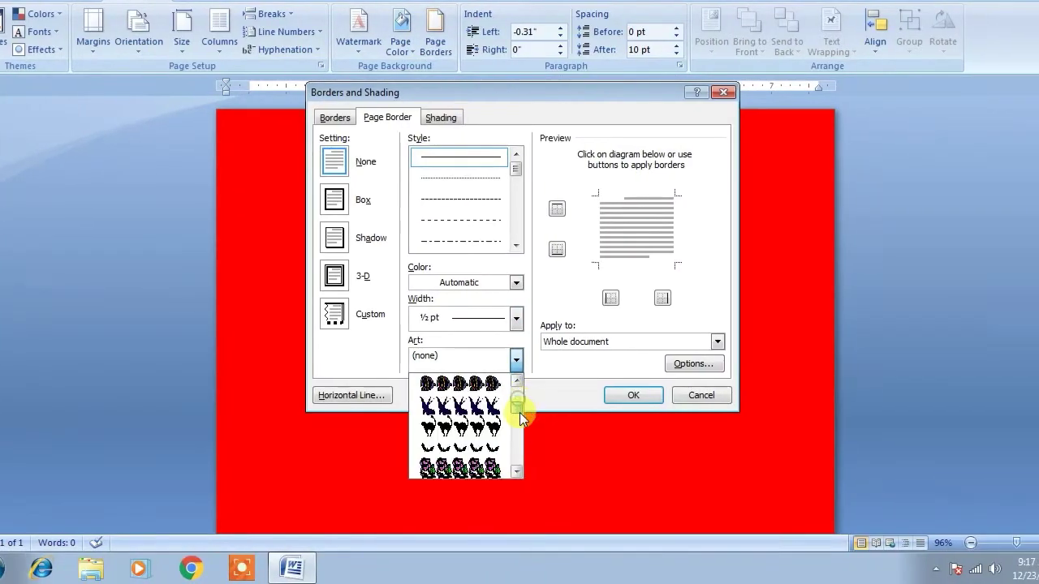
pyautogui.click(460, 444)
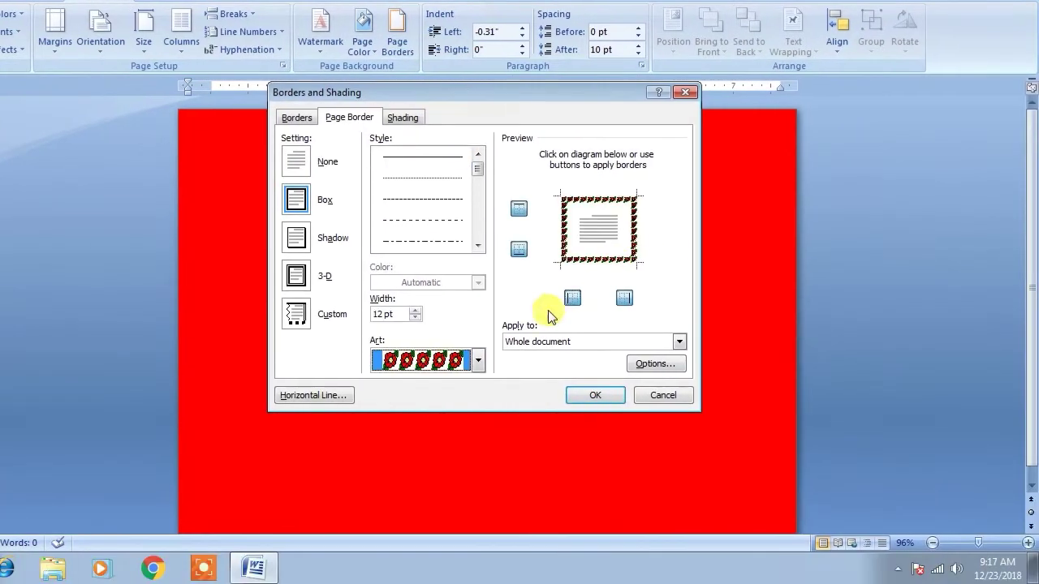
# - Raise the flower border width to 31 pt and apply it to the page
pyautogui.click(308, 393)
pyautogui.click(308, 393)
pyautogui.click(308, 393)
pyautogui.click(309, 393)
pyautogui.click(309, 392)
pyautogui.click(308, 392)
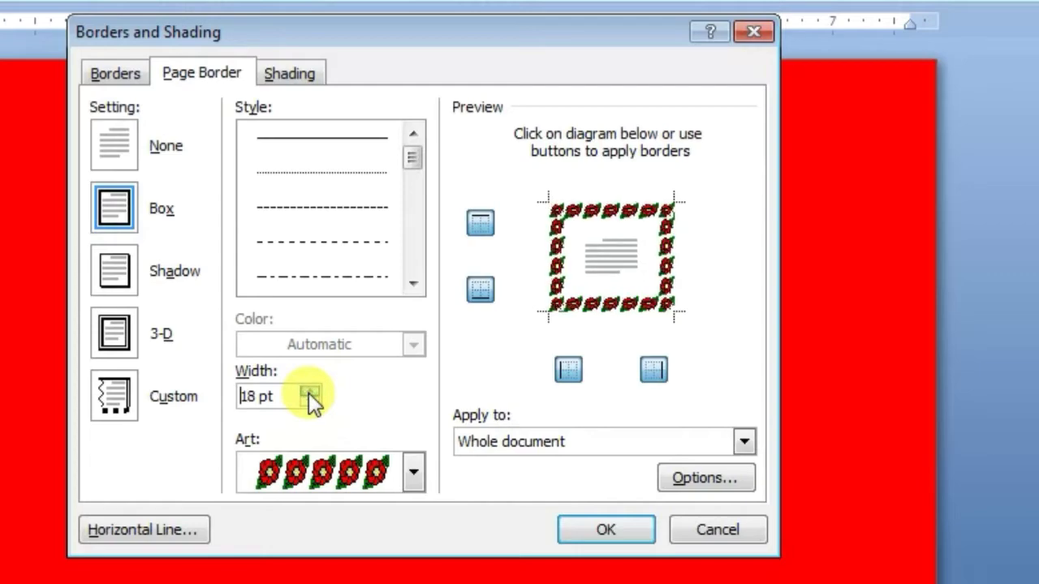
pyautogui.doubleClick(309, 393)
pyautogui.doubleClick(309, 393)
pyautogui.doubleClick(309, 393)
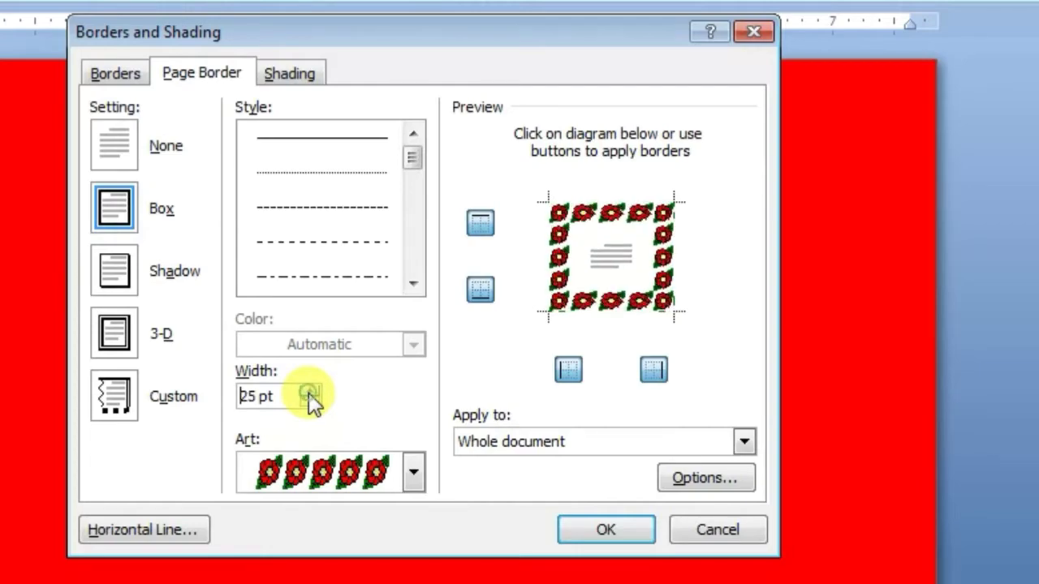
pyautogui.doubleClick(309, 393)
pyautogui.doubleClick(308, 393)
pyautogui.doubleClick(309, 393)
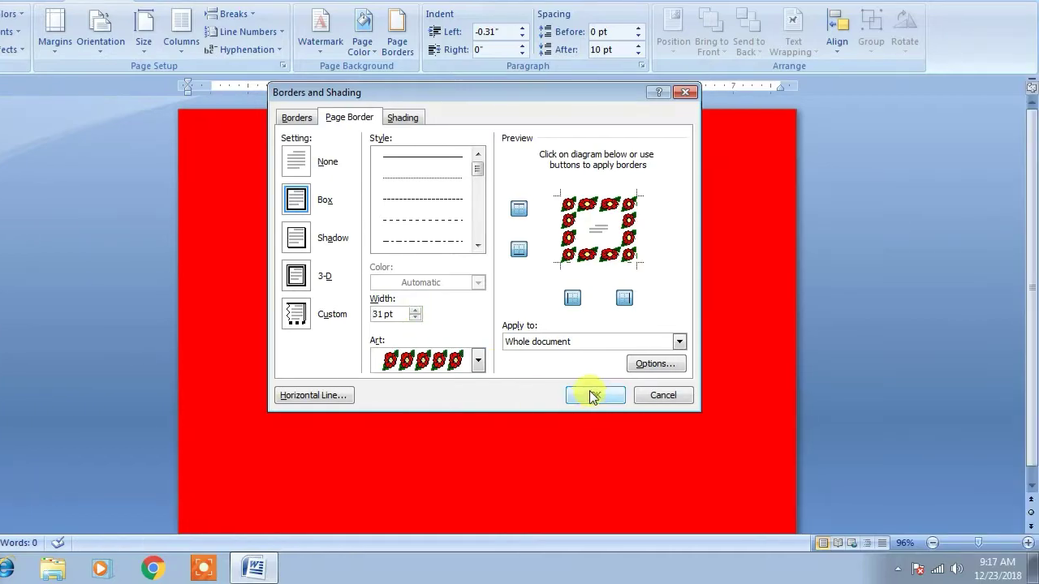
pyautogui.click(665, 395)
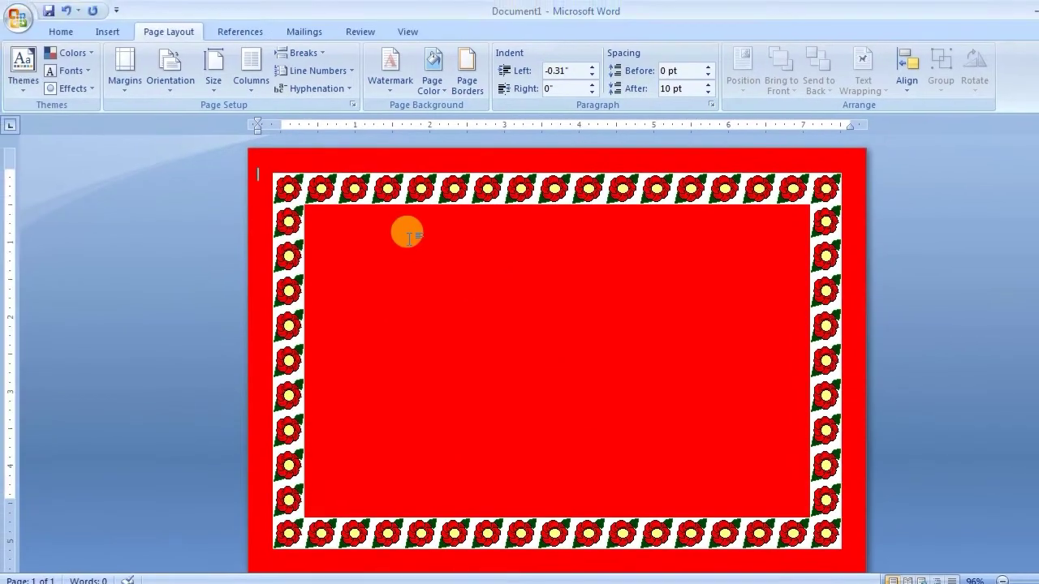
# - Insert a WordArt numeral 2 on the page
pyautogui.click(38, 32)
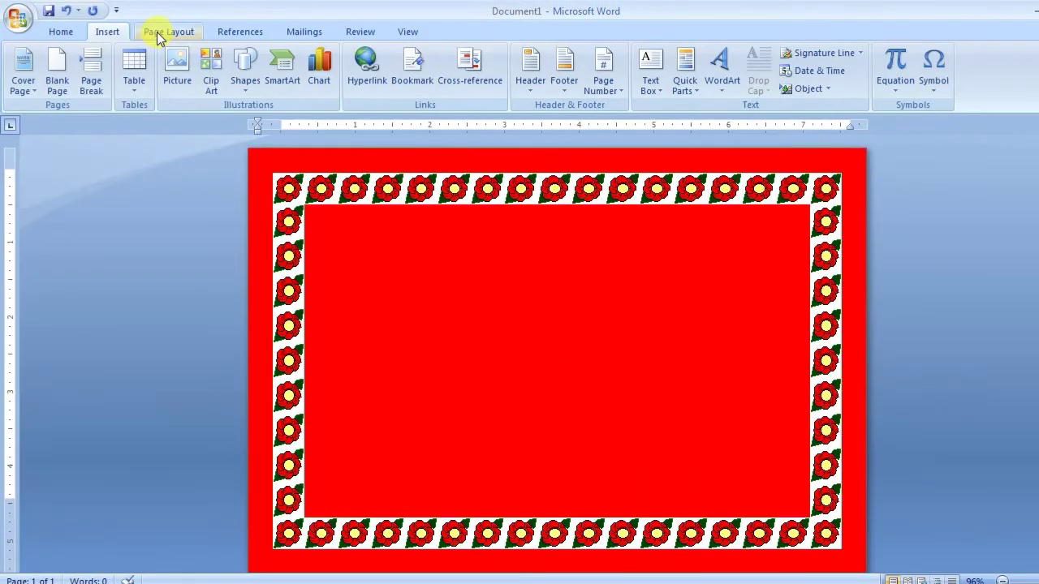
pyautogui.click(652, 90)
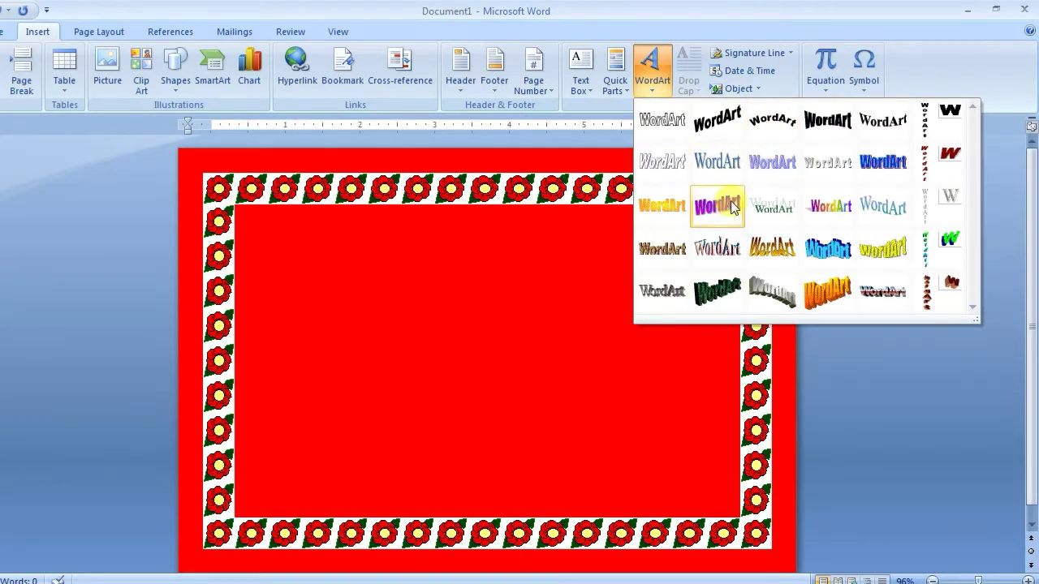
pyautogui.click(726, 127)
pyautogui.press('Delete')
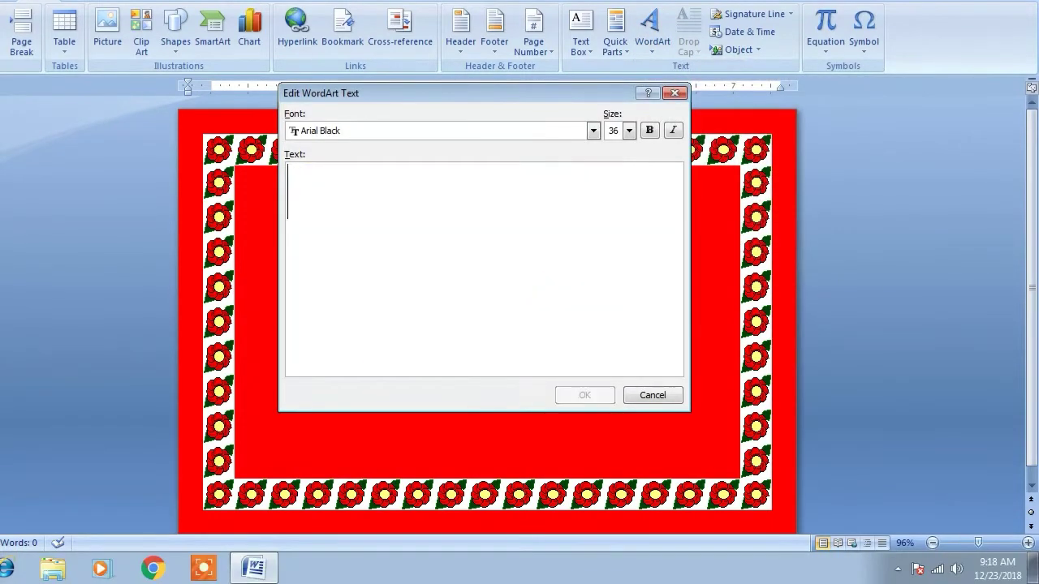
pyautogui.write('2')
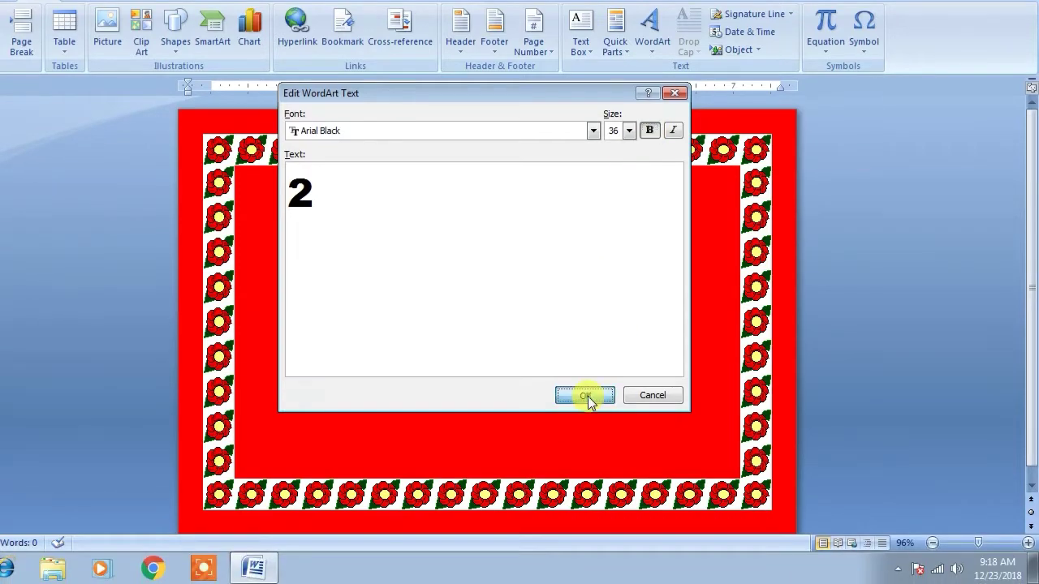
pyautogui.click(585, 396)
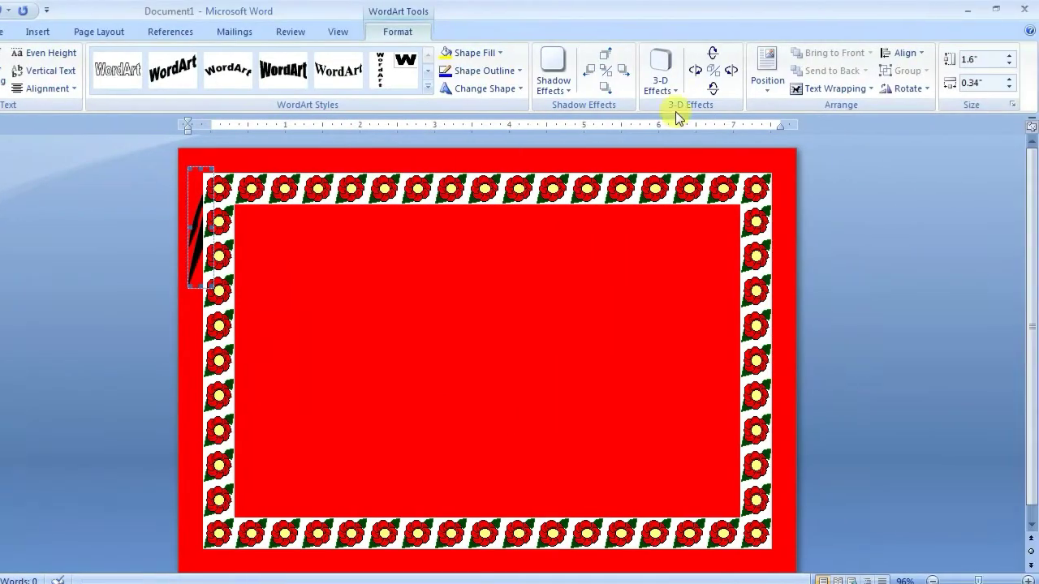
# - Set the 2's text wrapping to Through and move it inside the flower border
pyautogui.click(824, 94)
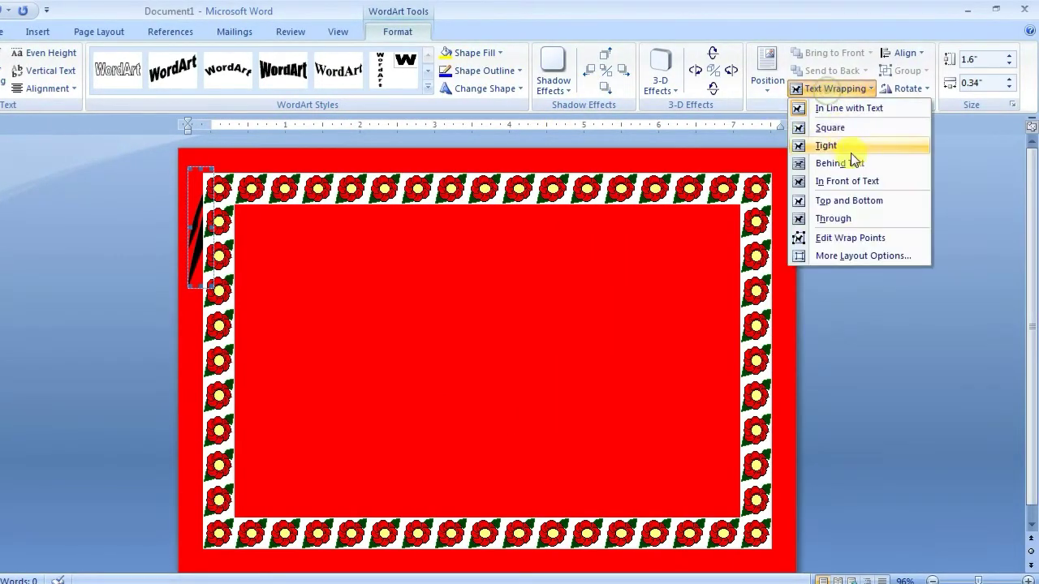
pyautogui.click(849, 216)
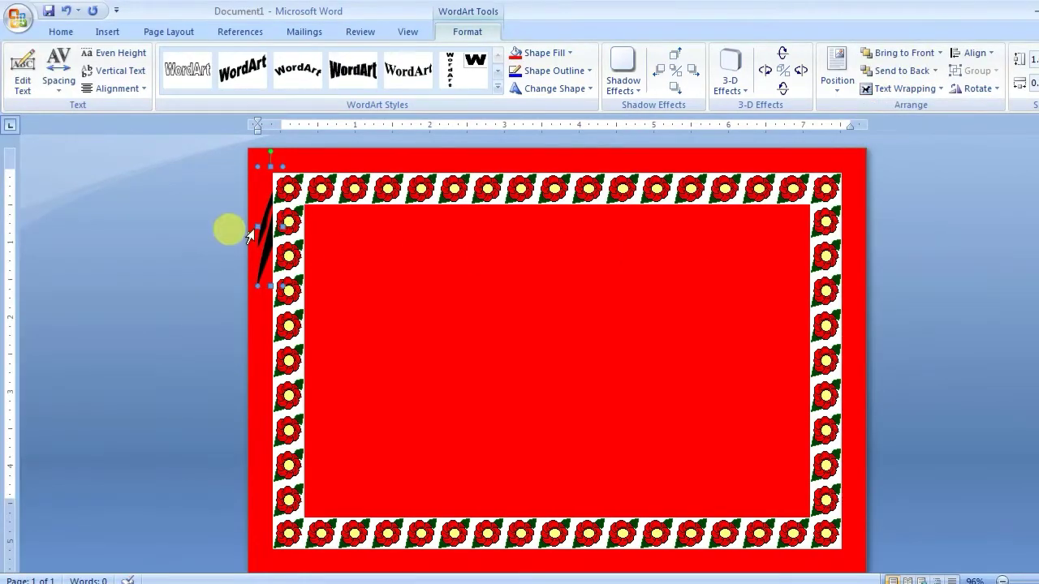
pyautogui.moveTo(268, 230)
pyautogui.mouseDown()
pyautogui.moveTo(342, 256)
pyautogui.moveTo(350, 284)
pyautogui.mouseUp()
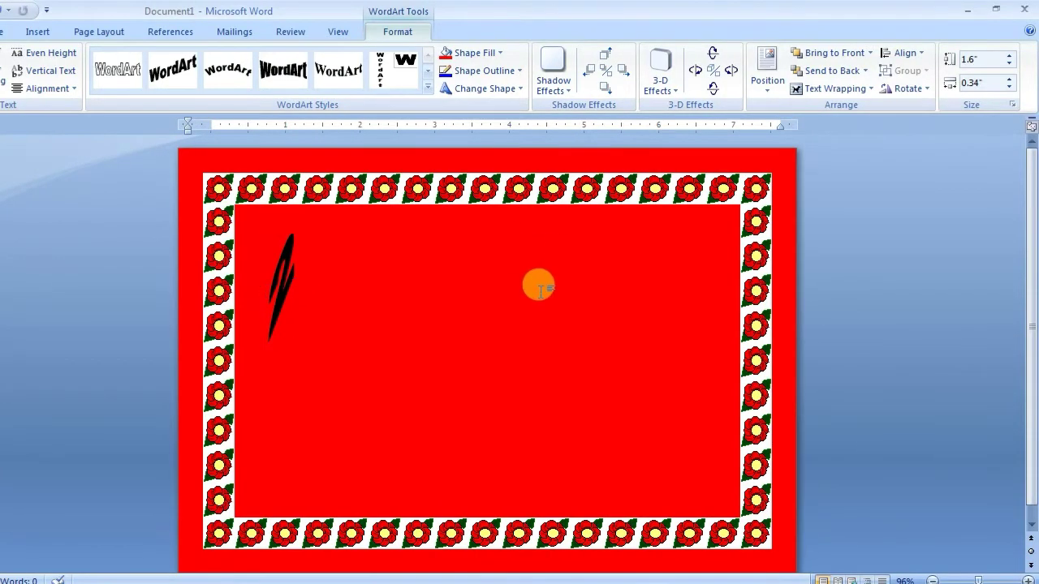
# - Duplicate the WordArt 2, place the copy to its right and change its text to 0
pyautogui.click(538, 284)
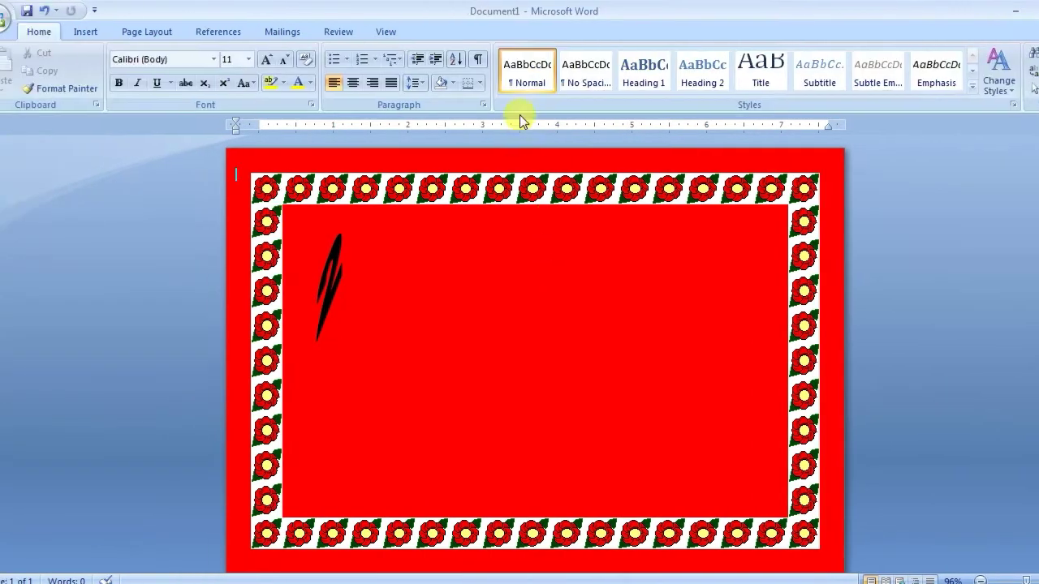
pyautogui.click(362, 266)
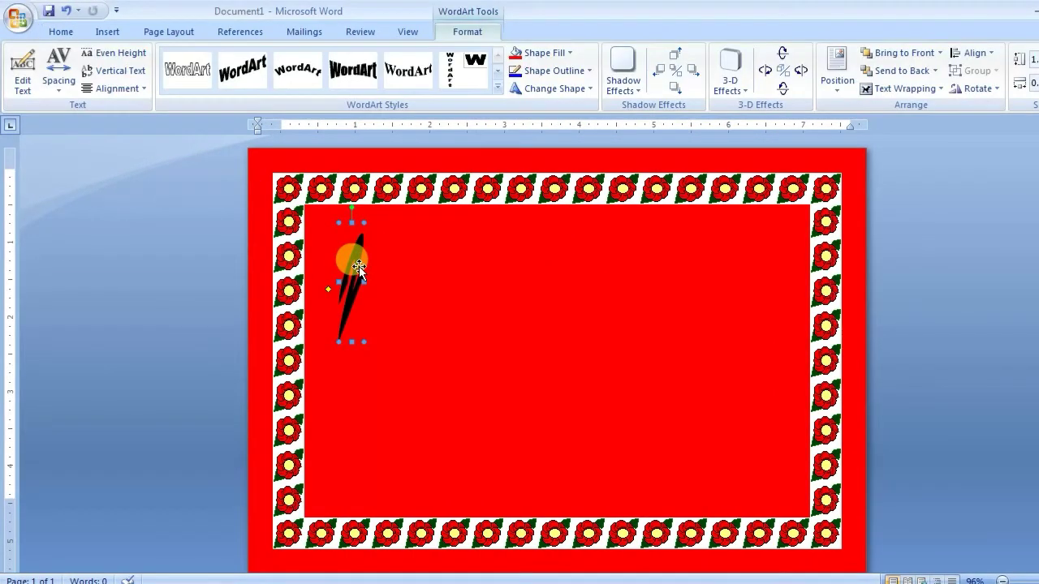
pyautogui.hotkey('ctrl', 'd')
pyautogui.moveTo(363, 269); pyautogui.dragTo(410, 253)
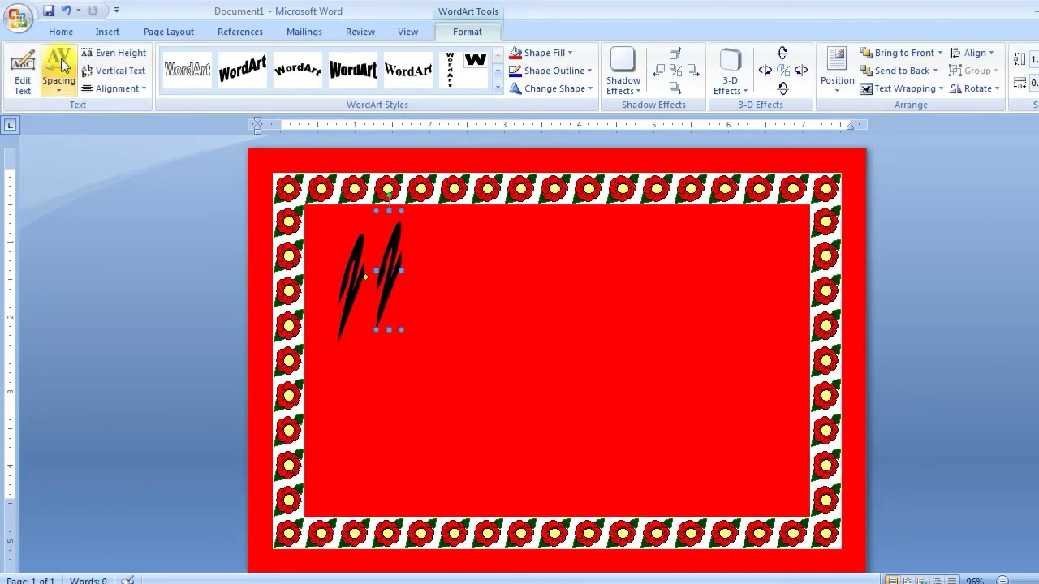
pyautogui.click(23, 72)
pyautogui.press('BackSpace')
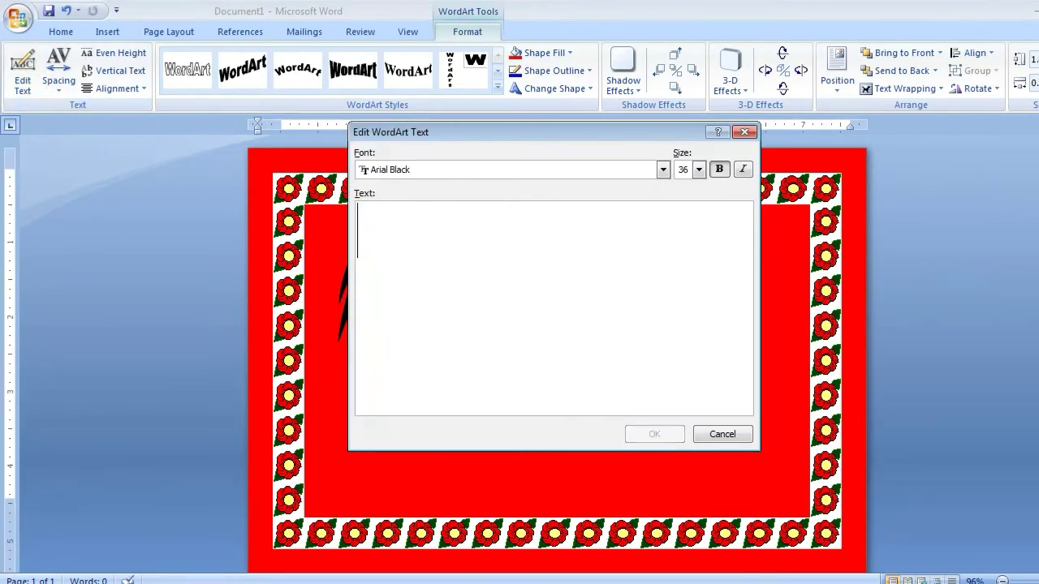
pyautogui.write('0')
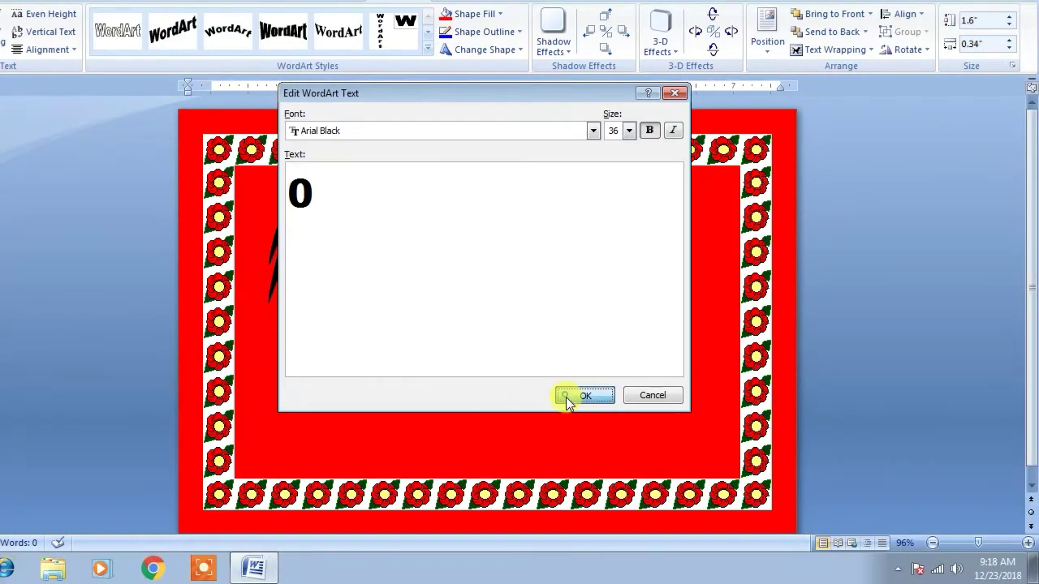
pyautogui.click(566, 397)
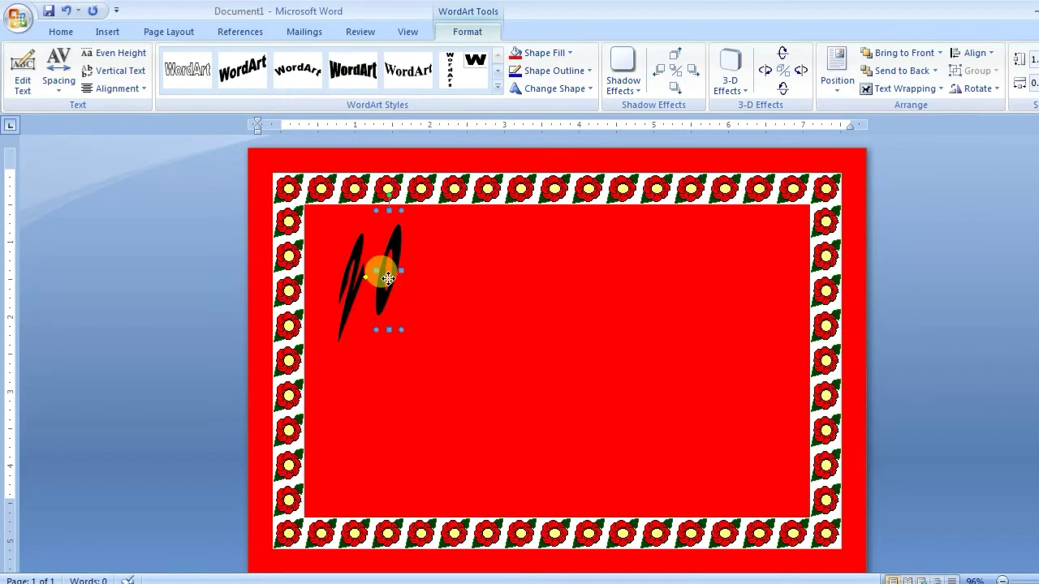
# - Fill the 0 light blue and the 1 dark blue, then nudge the 9 up
pyautogui.click(536, 53)
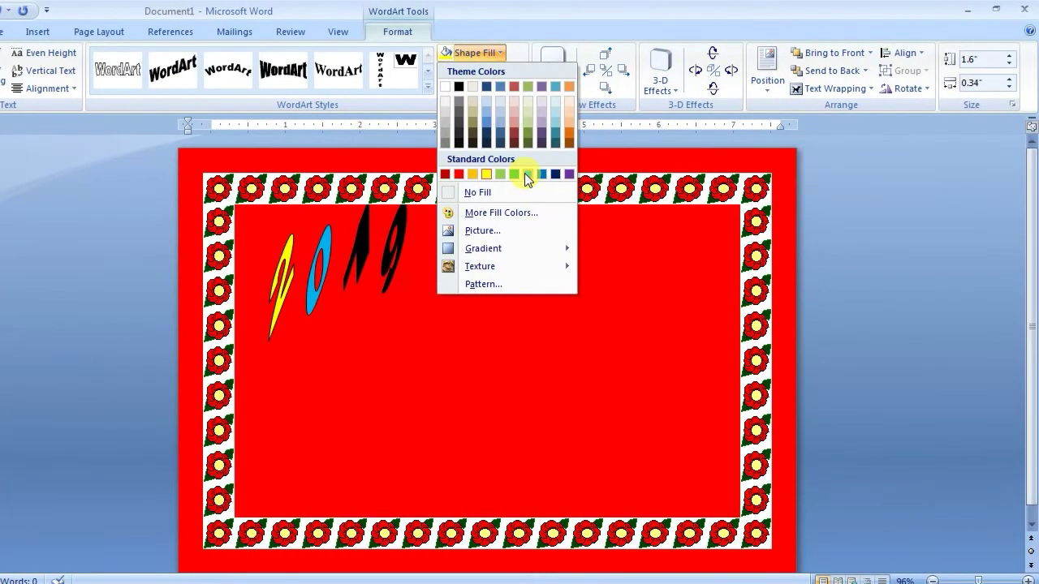
pyautogui.click(537, 174)
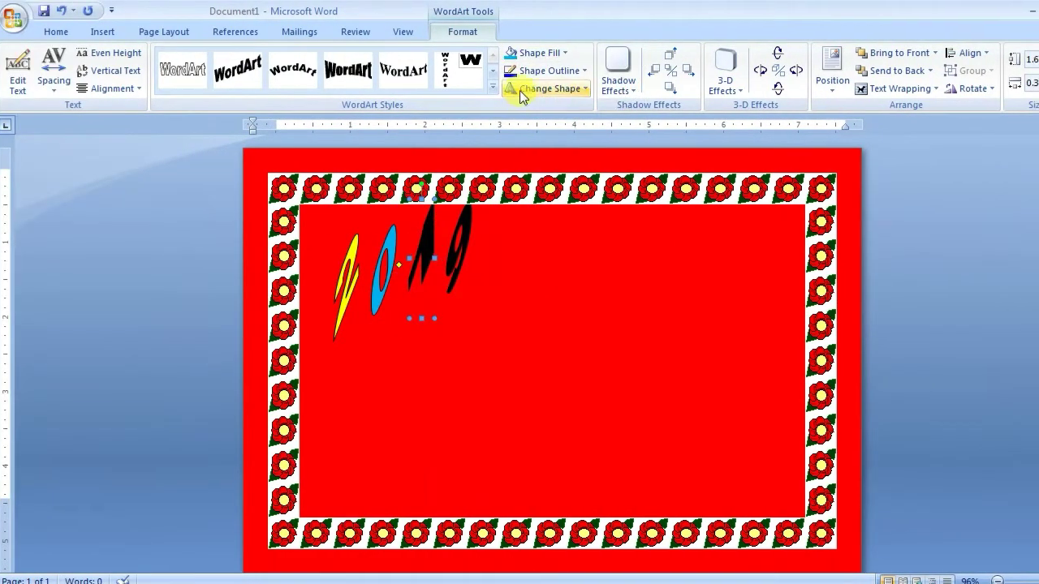
pyautogui.click(485, 53)
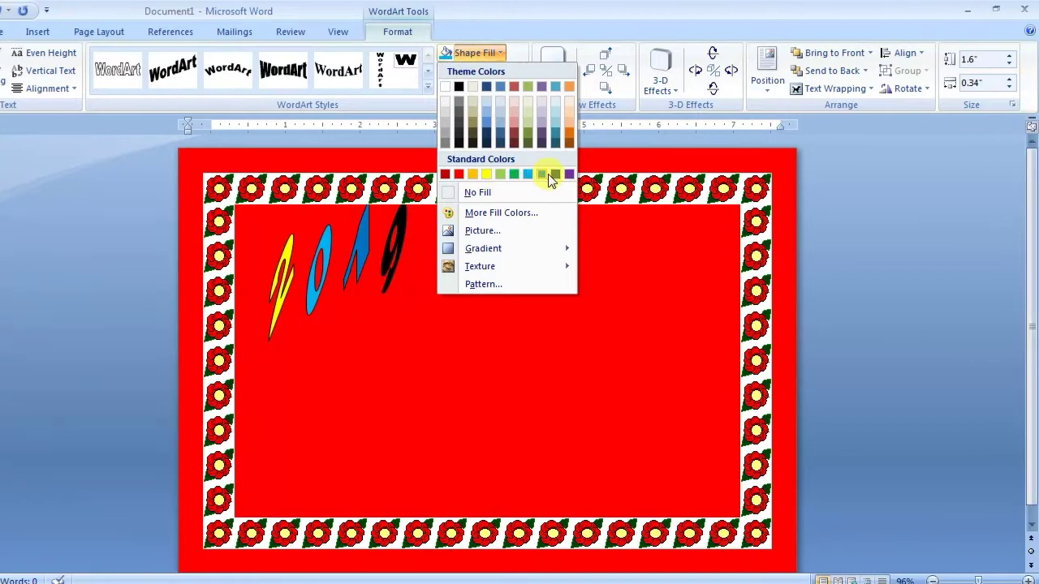
pyautogui.click(553, 176)
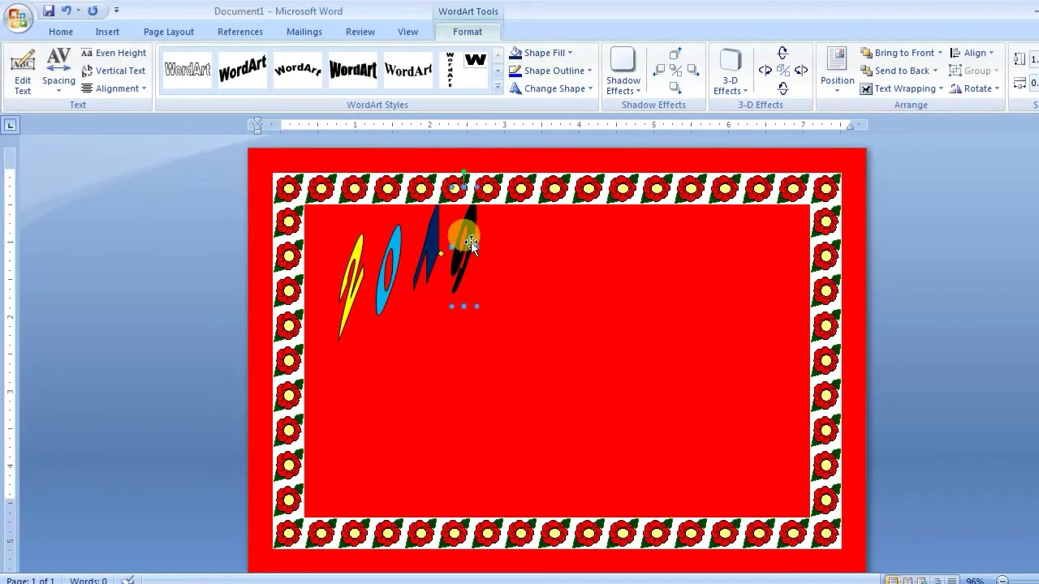
pyautogui.moveTo(471, 242); pyautogui.dragTo(476, 230)
# - Apply a blue WordArt style to the 9 and the orange gradient style to the 1
pyautogui.click(497, 88)
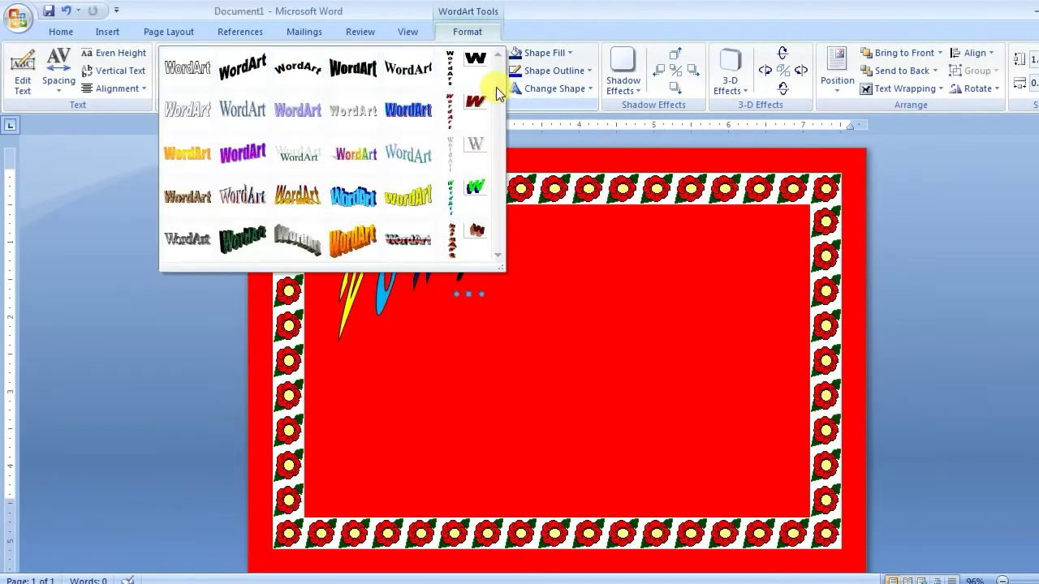
pyautogui.click(406, 110)
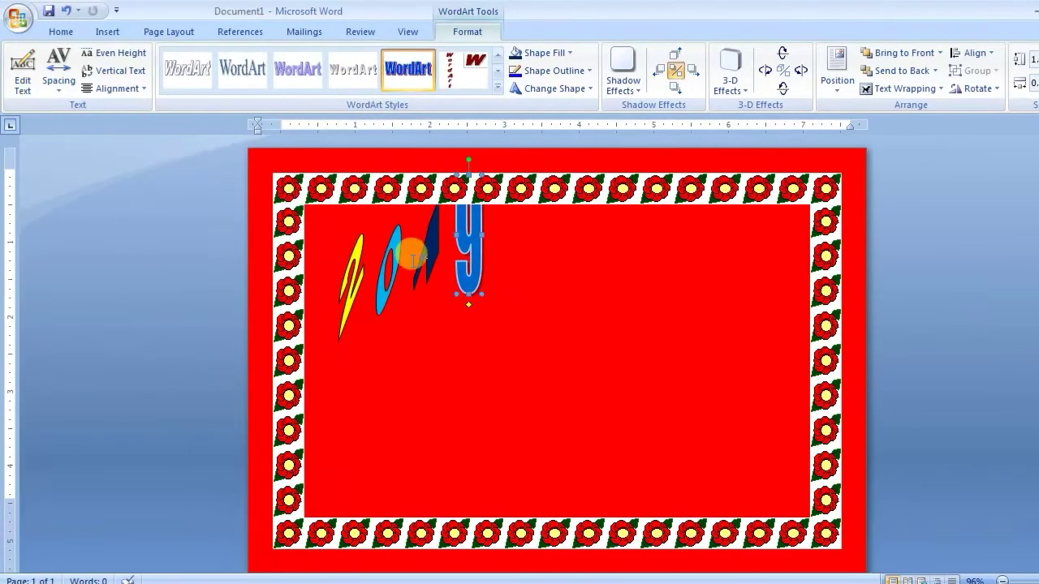
pyautogui.click(498, 88)
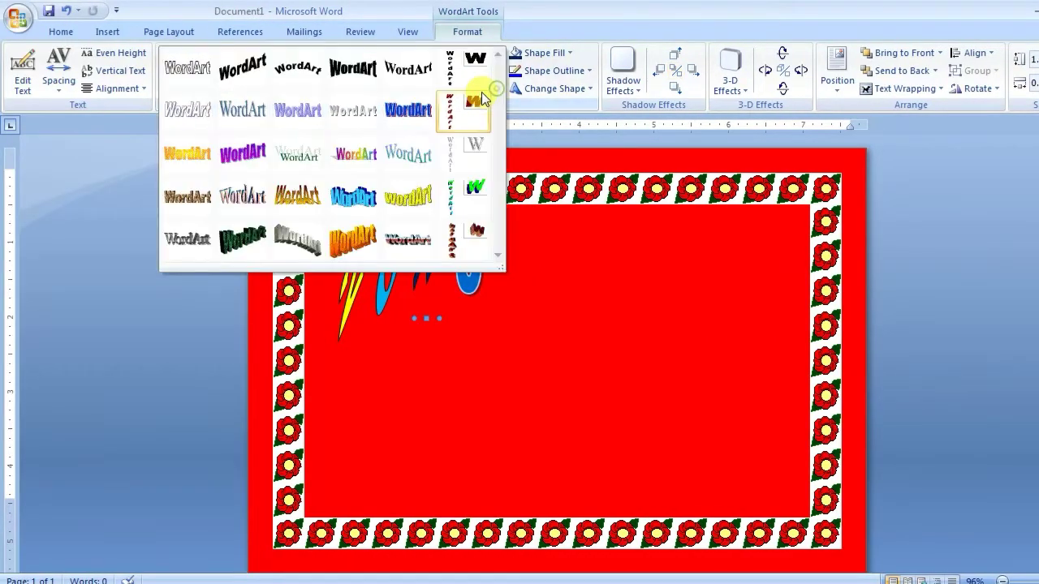
pyautogui.click(208, 157)
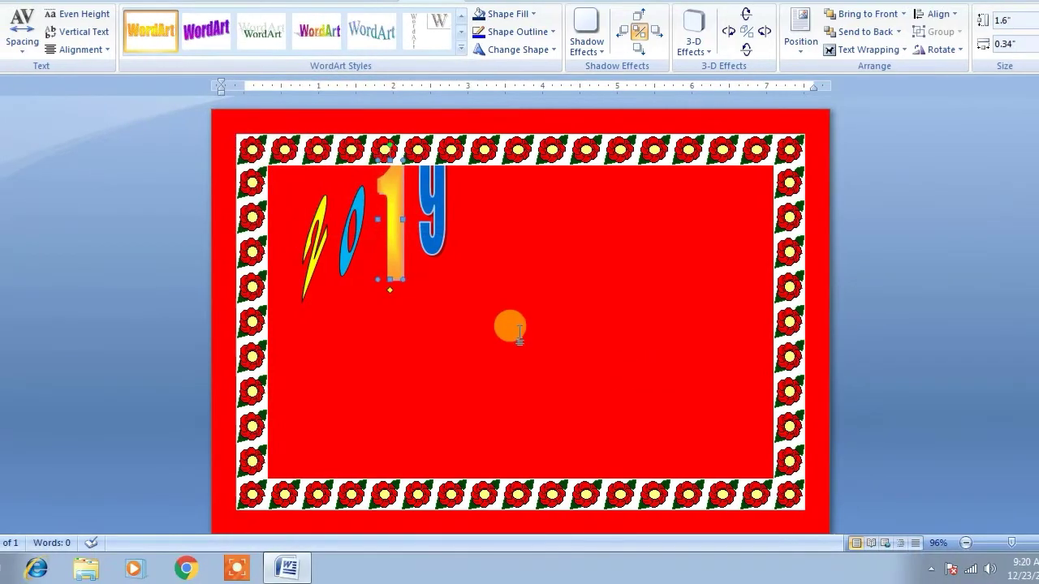
pyautogui.click(519, 329)
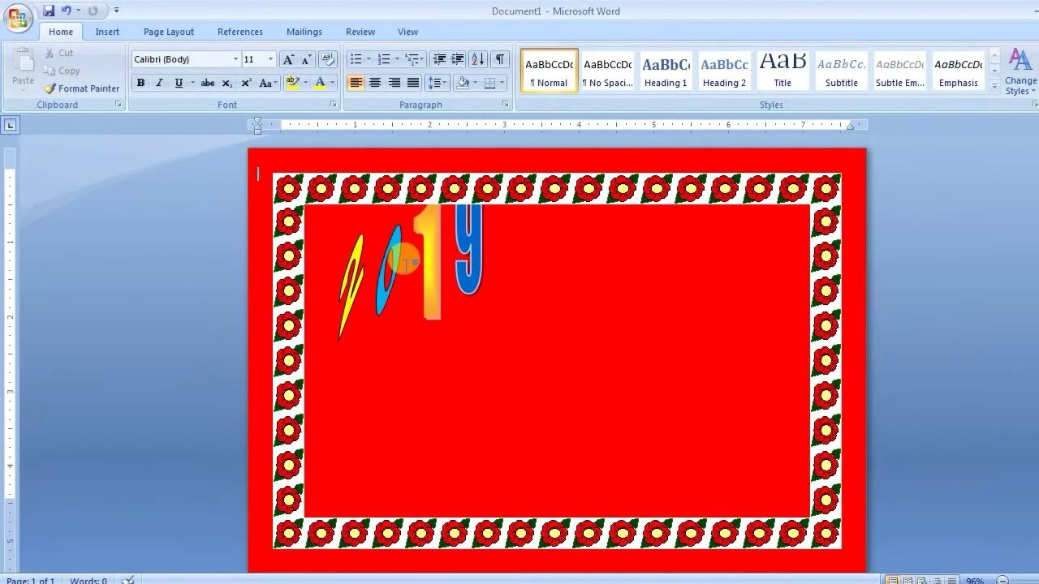
# - Give the 0 the orange gradient WordArt style and fill the 2 light blue
pyautogui.click(393, 265)
pyautogui.click(508, 95)
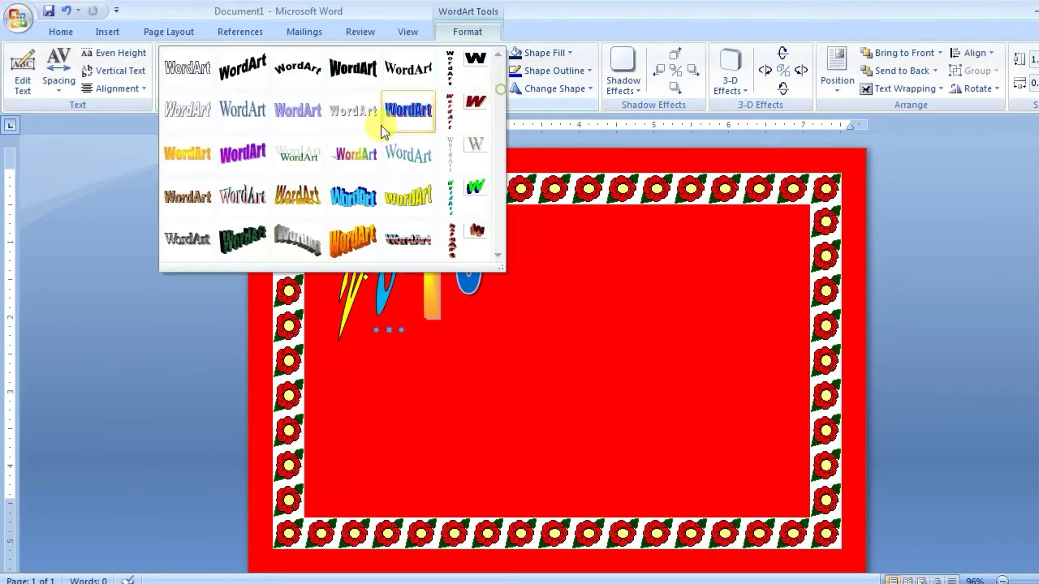
pyautogui.click(195, 151)
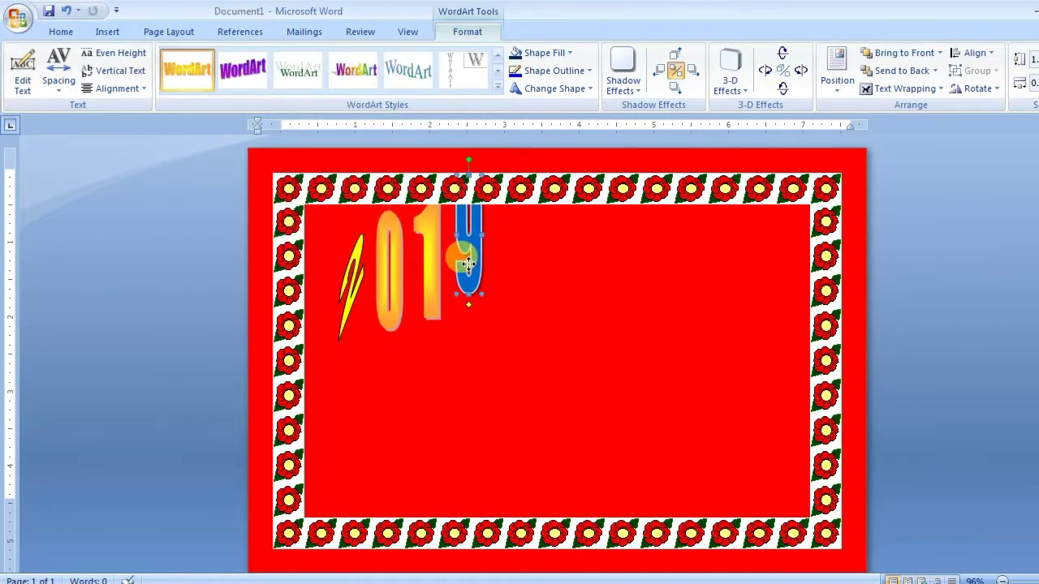
pyautogui.click(498, 87)
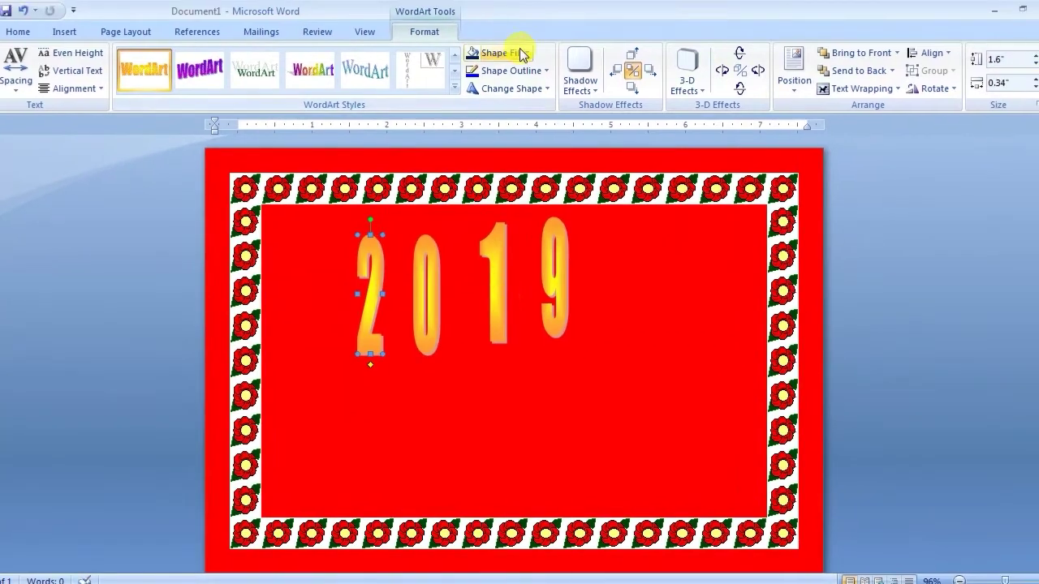
pyautogui.click(521, 44)
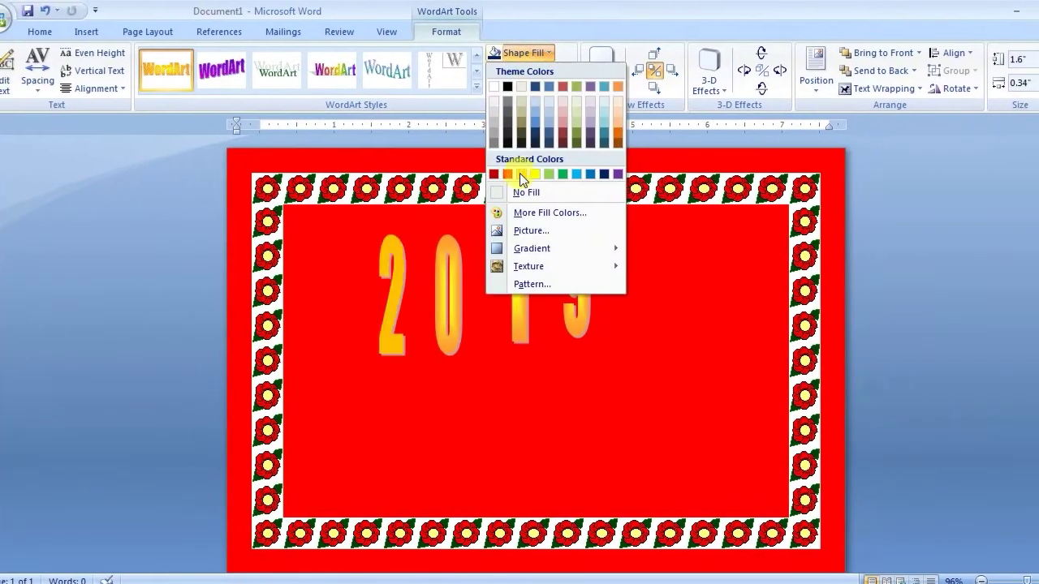
pyautogui.click(576, 174)
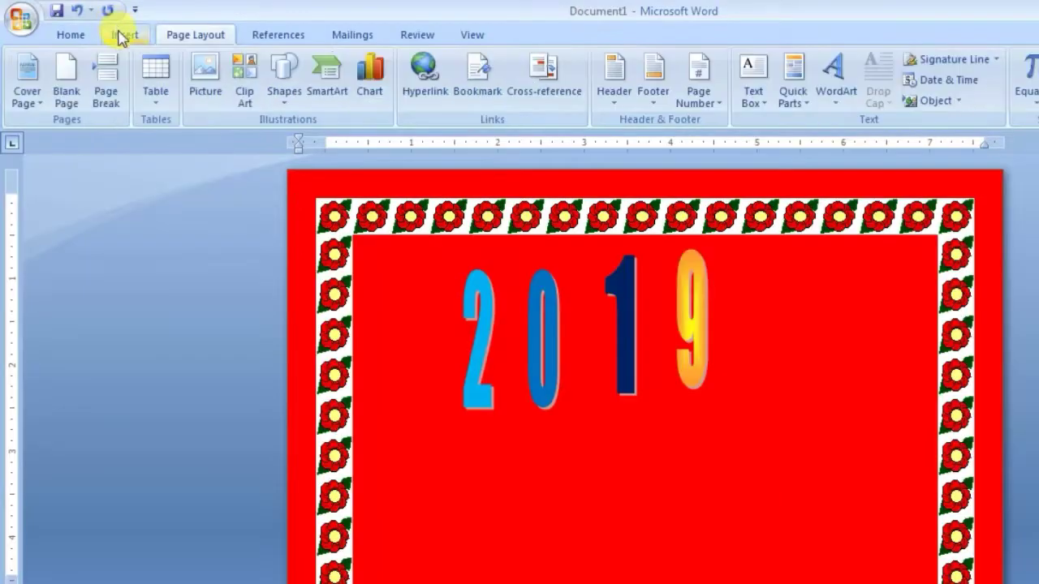
# - Insert a style 14 WordArt with the text HAPPY NEW YEAR
pyautogui.click(119, 37)
pyautogui.click(753, 77)
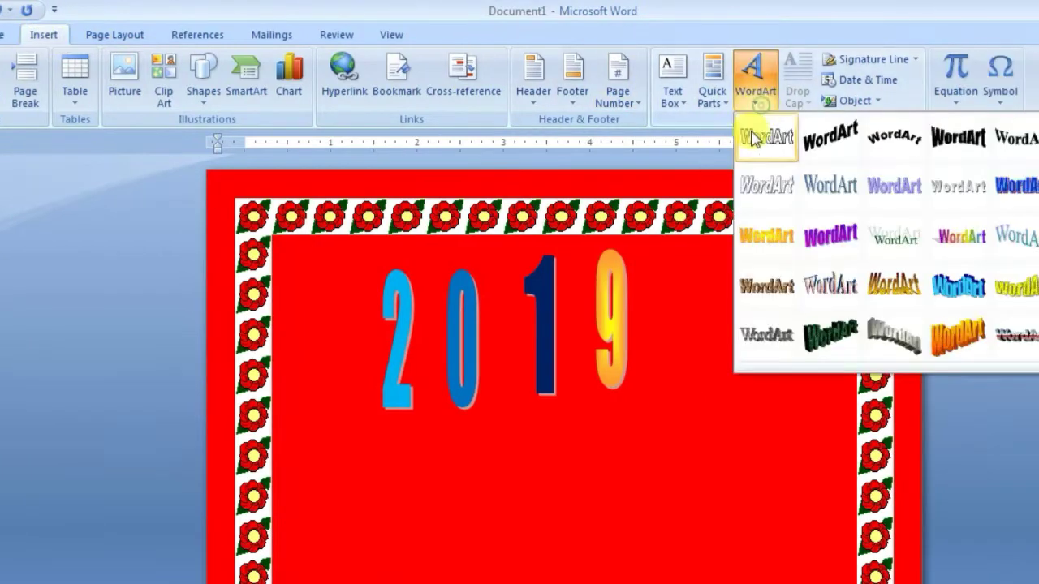
pyautogui.click(824, 248)
pyautogui.press('BackSpace')
pyautogui.write('HAPPY NEW YEAR')
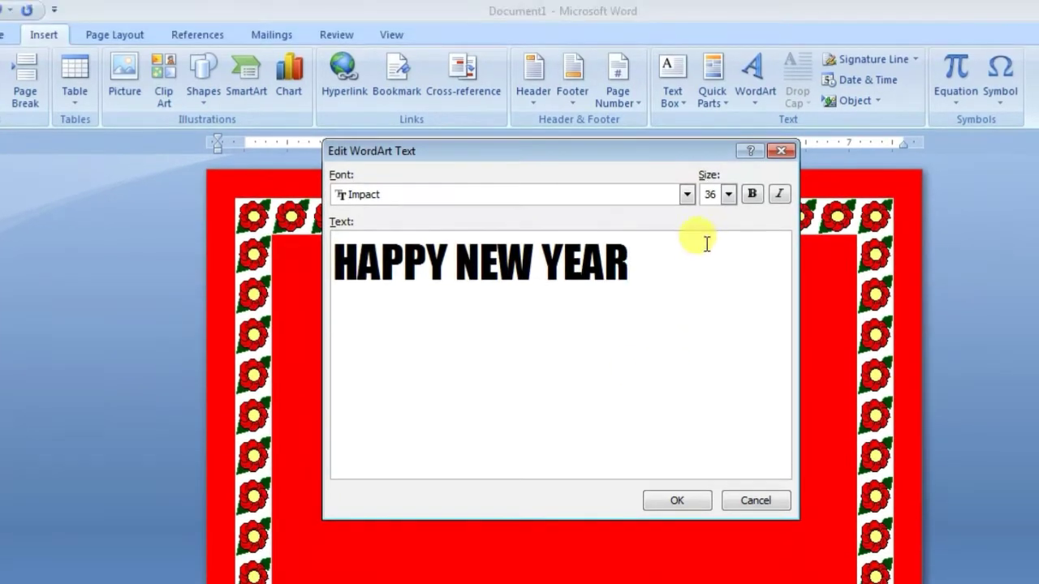
# - Set the greeting's font to Arial Black, toggle bold, and place the WordArt
pyautogui.click(694, 149)
pyautogui.moveTo(696, 187); pyautogui.dragTo(694, 219)
pyautogui.moveTo(687, 266); pyautogui.dragTo(682, 241)
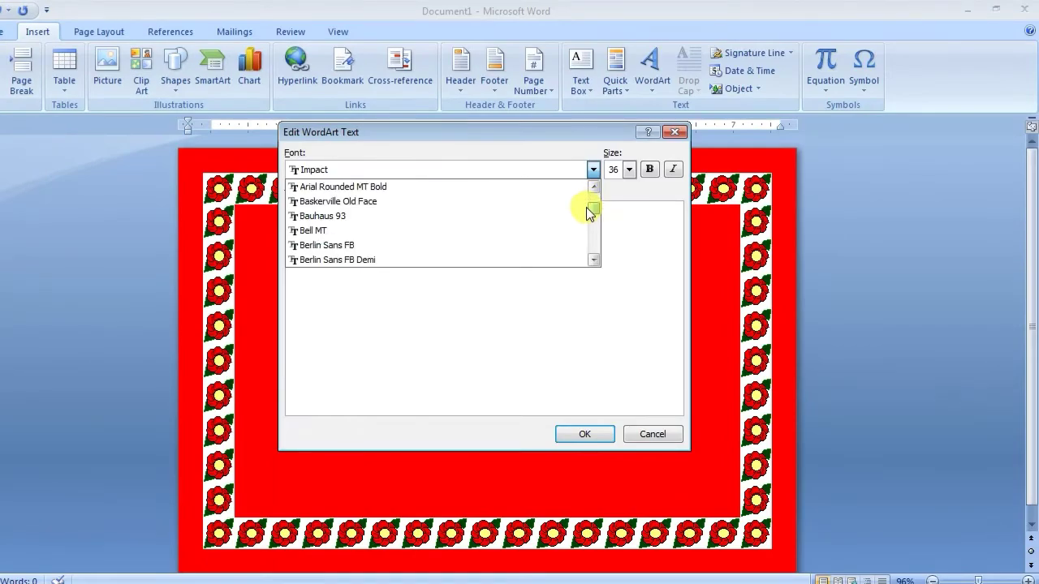
pyautogui.moveTo(590, 209); pyautogui.dragTo(592, 208)
pyautogui.click(361, 216)
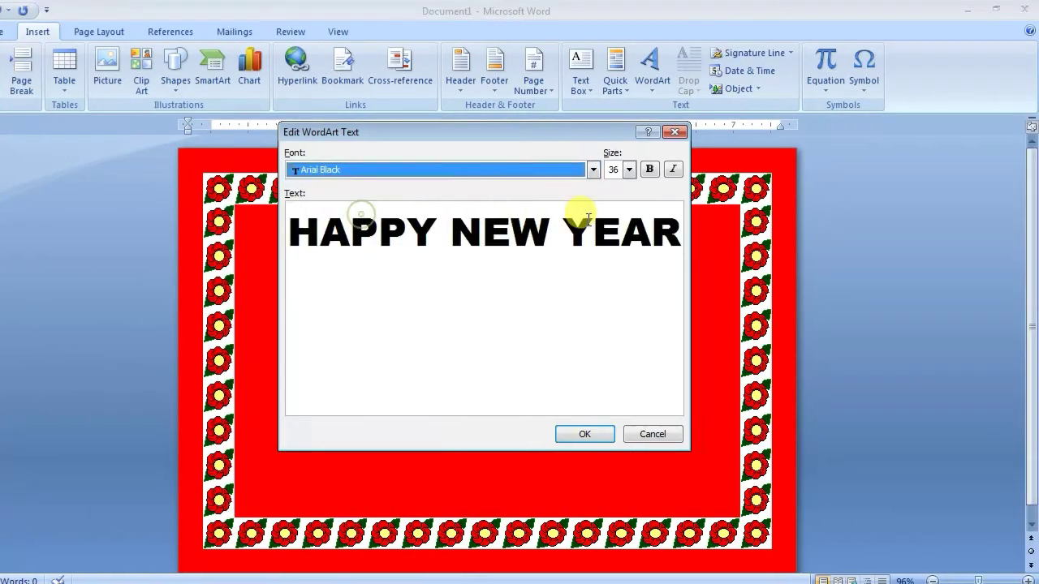
pyautogui.click(649, 170)
pyautogui.click(584, 435)
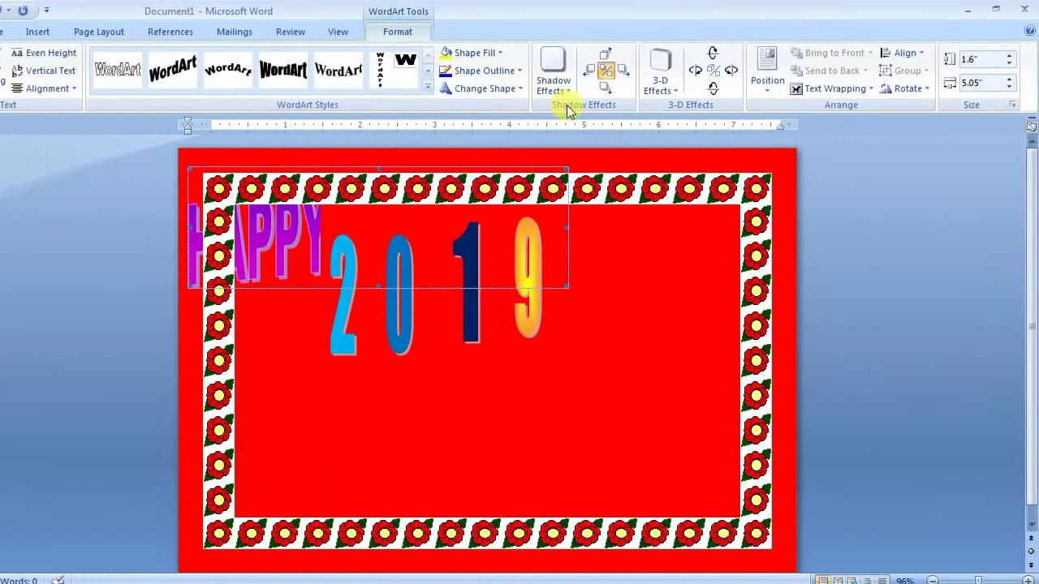
# - Make HAPPY NEW YEAR float over the page and move it below the 2019 digits
pyautogui.click(830, 89)
pyautogui.click(842, 217)
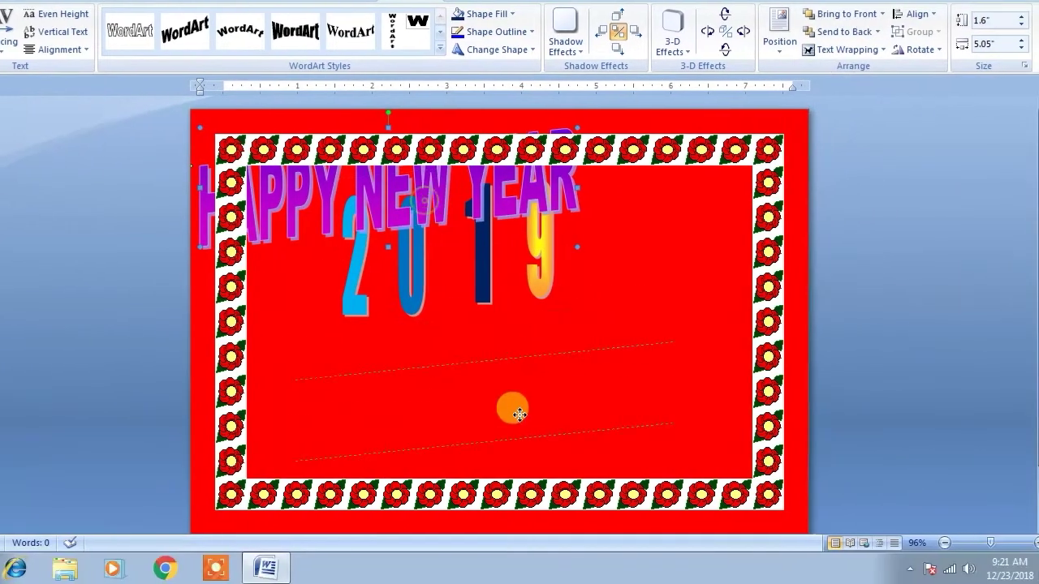
pyautogui.moveTo(519, 415); pyautogui.dragTo(514, 401)
pyautogui.click(624, 286)
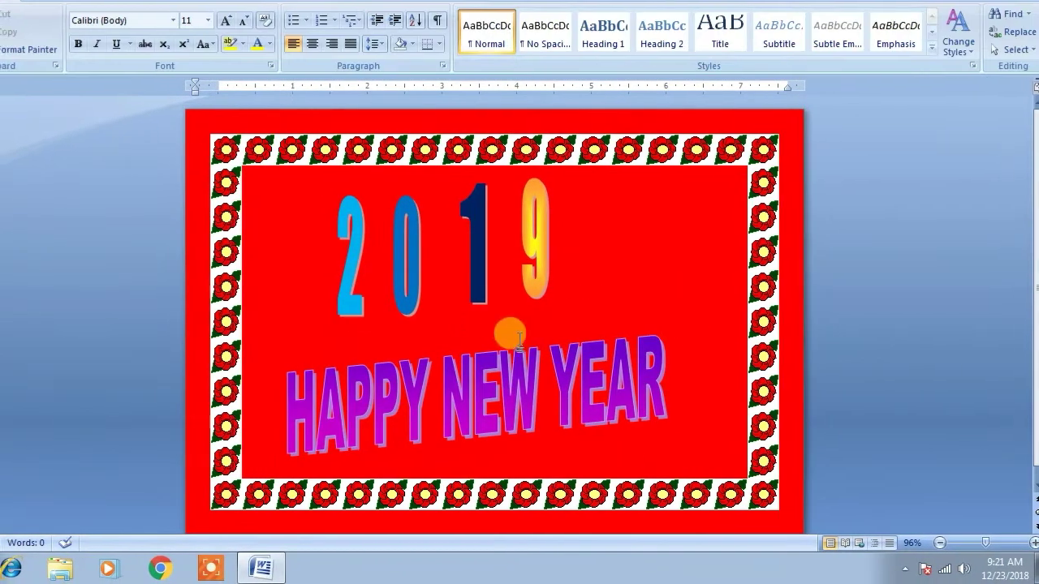
# - Fill HAPPY NEW YEAR yellow and remove its outline and shadow
pyautogui.click(526, 354)
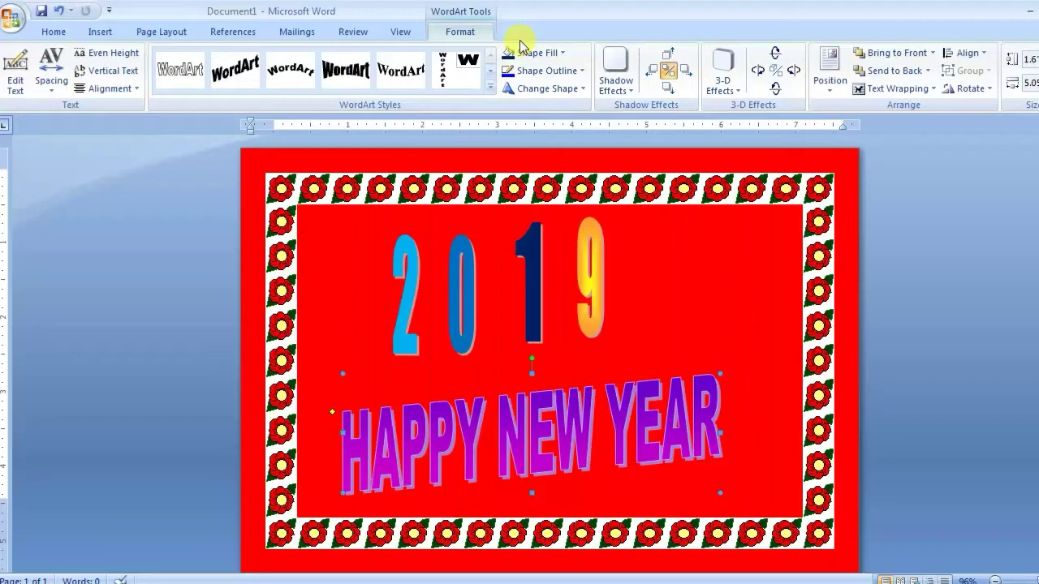
pyautogui.click(471, 14)
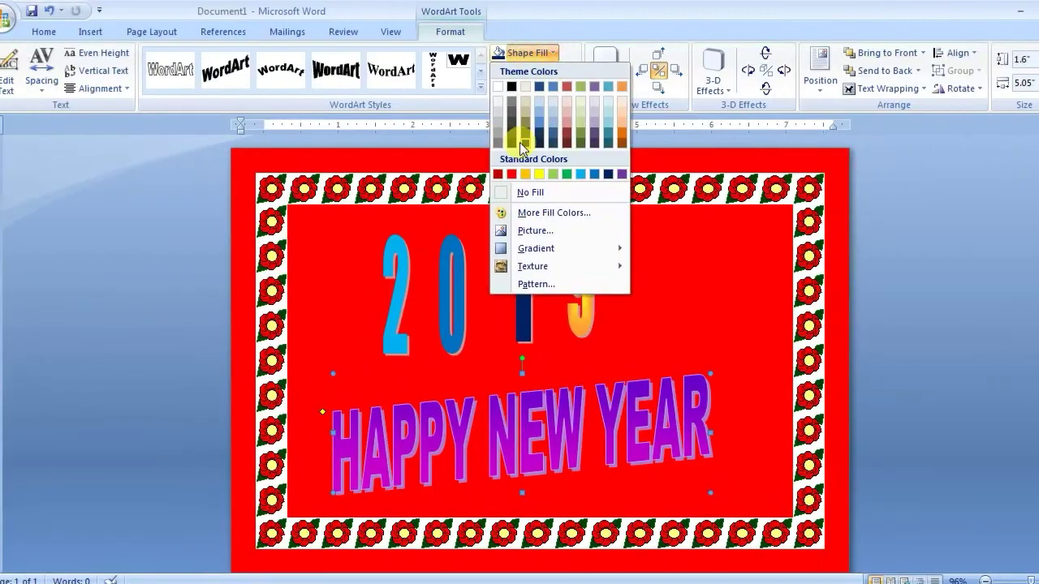
pyautogui.click(520, 176)
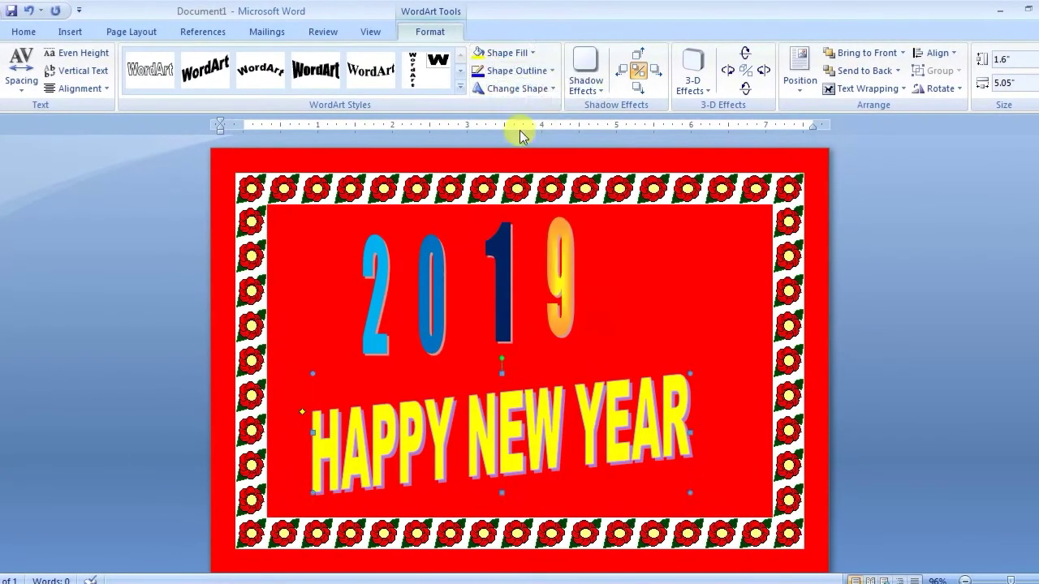
pyautogui.click(520, 71)
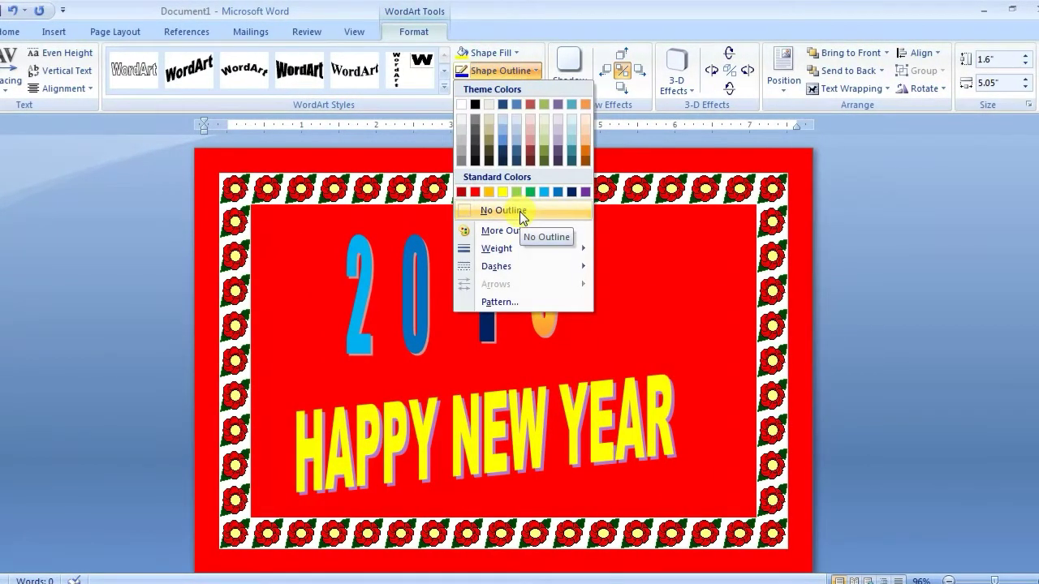
pyautogui.click(520, 213)
pyautogui.click(549, 73)
pyautogui.click(559, 146)
pyautogui.click(625, 303)
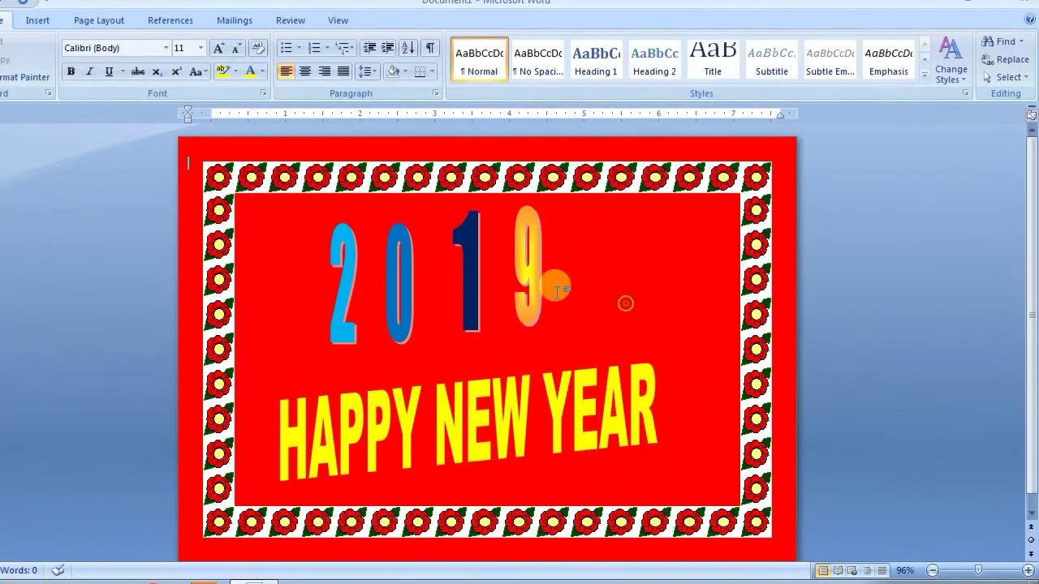
pyautogui.click(532, 284)
pyautogui.click(489, 353)
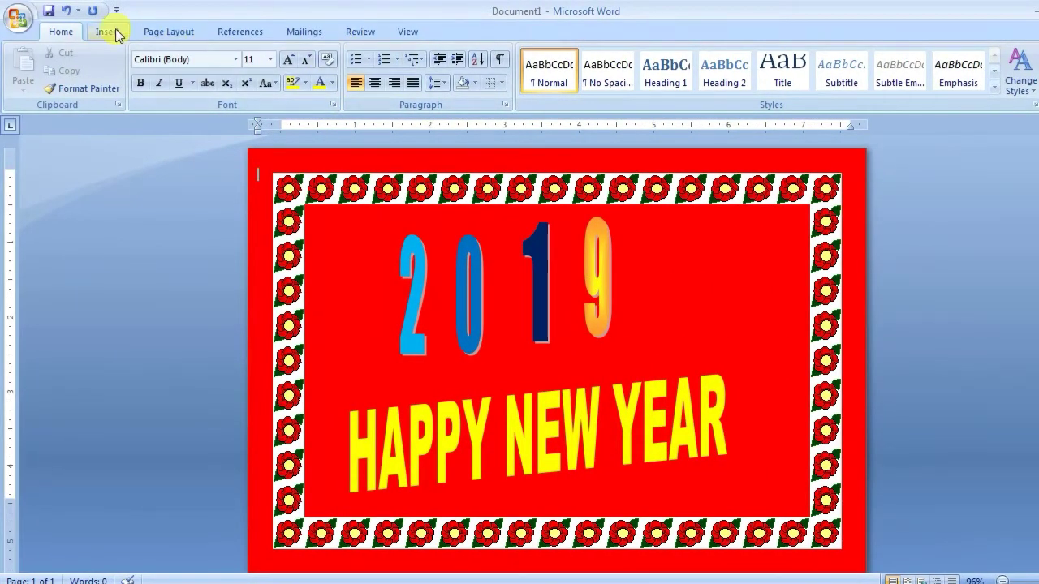
# - Draw a rectangle covering the whole page
pyautogui.click(116, 34)
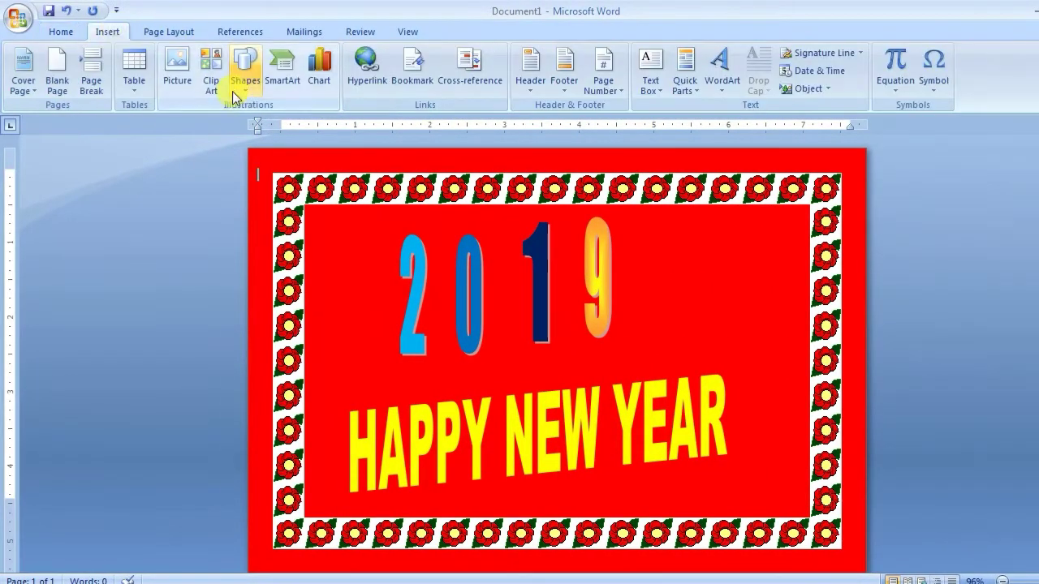
pyautogui.click(236, 85)
pyautogui.click(238, 146)
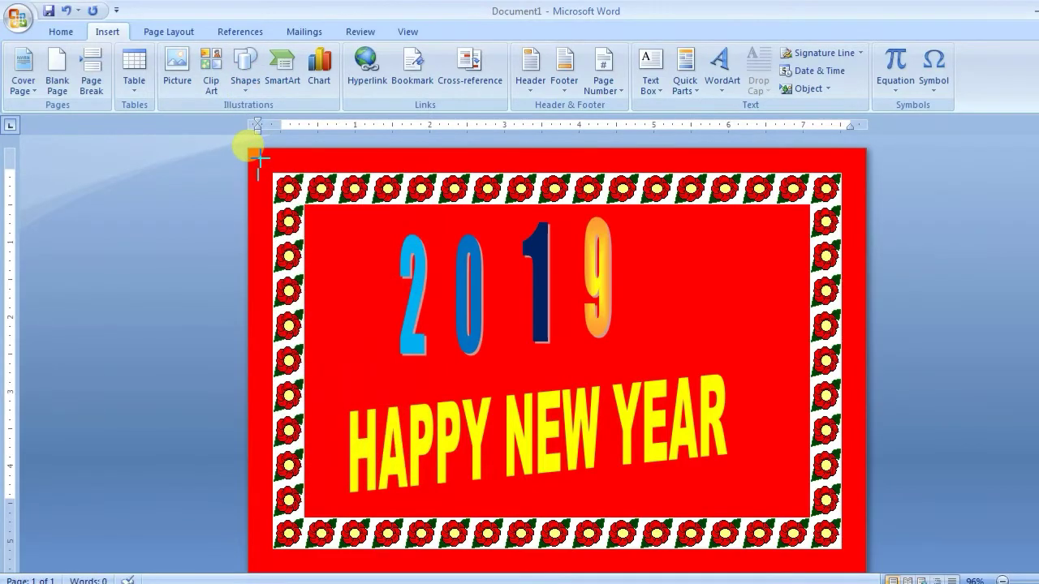
pyautogui.moveTo(258, 158); pyautogui.dragTo(851, 547)
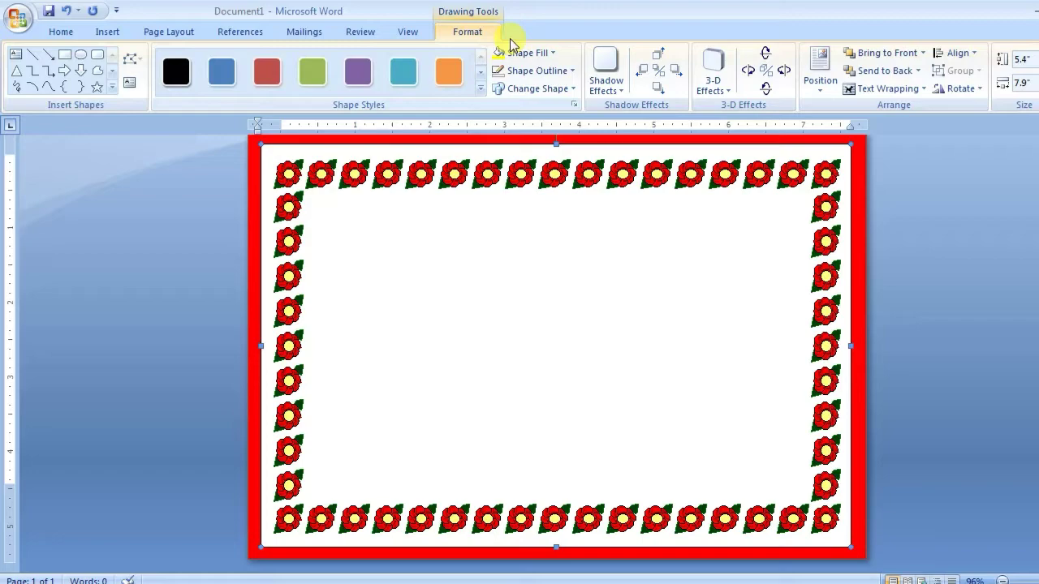
# - Fill the rectangle red and give it a 4½ pt outline
pyautogui.click(507, 53)
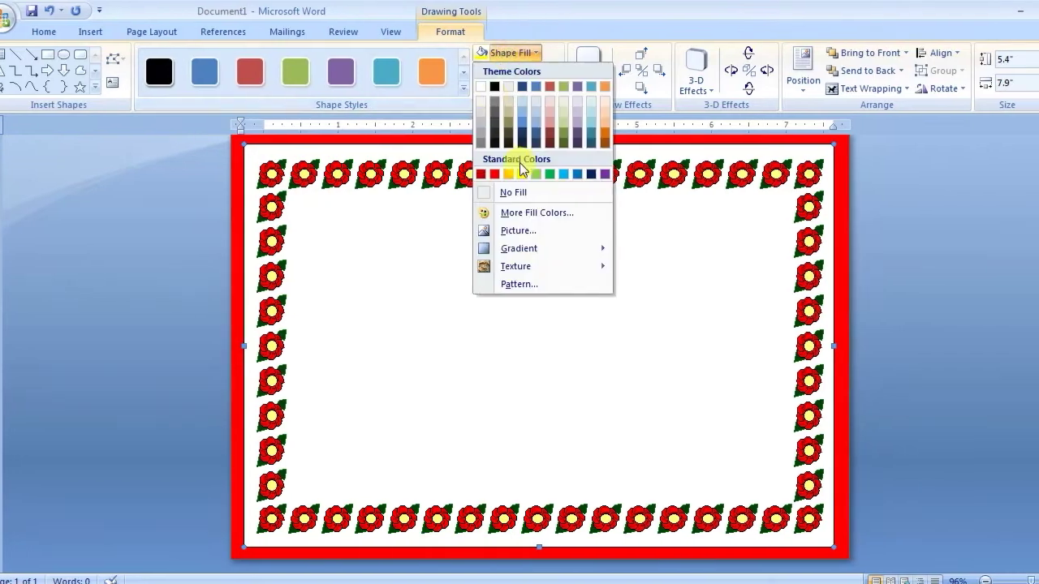
pyautogui.click(495, 174)
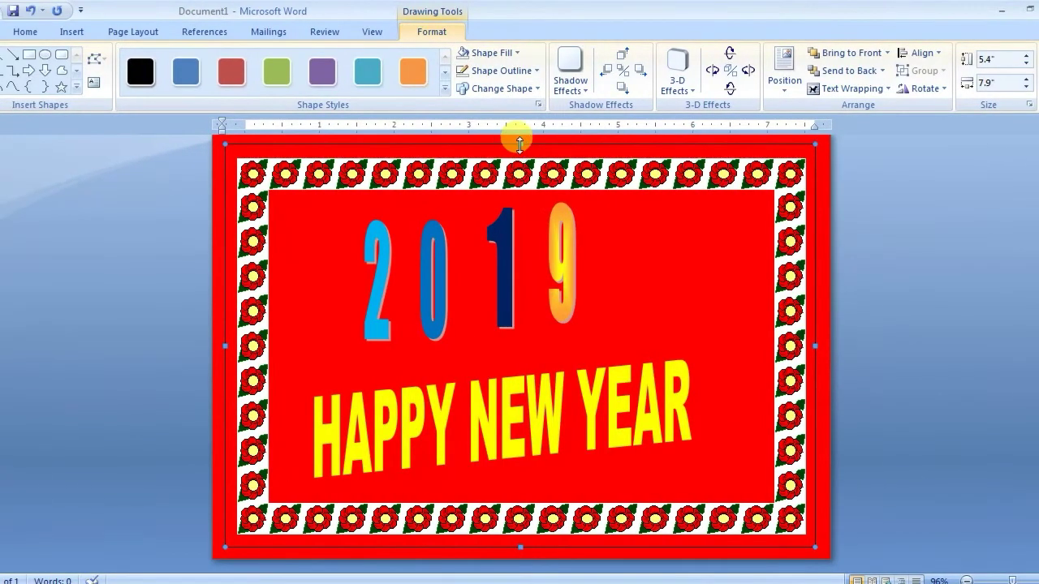
pyautogui.click(520, 71)
pyautogui.moveTo(586, 248)
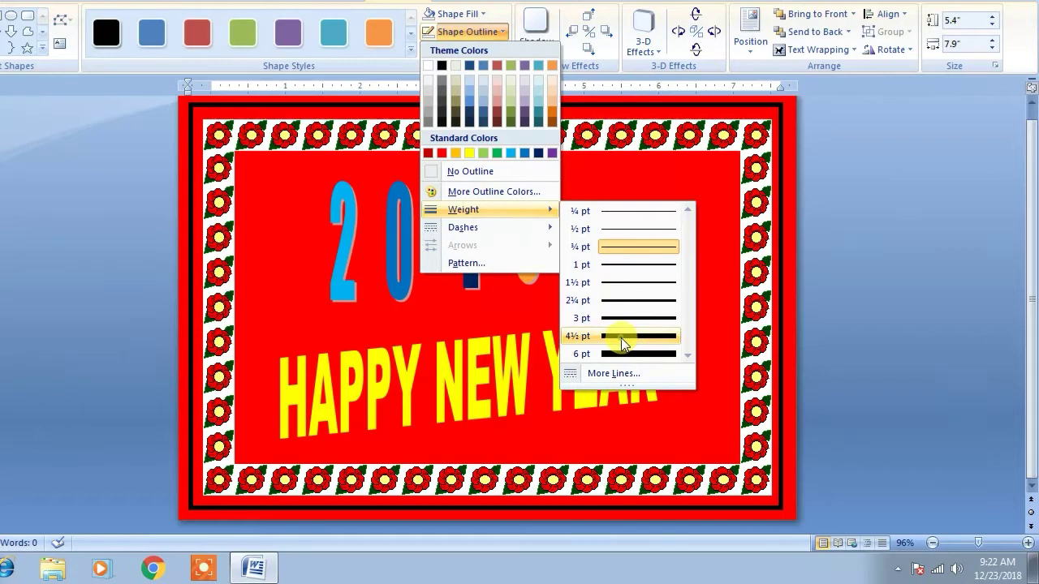
pyautogui.click(621, 338)
pyautogui.click(580, 259)
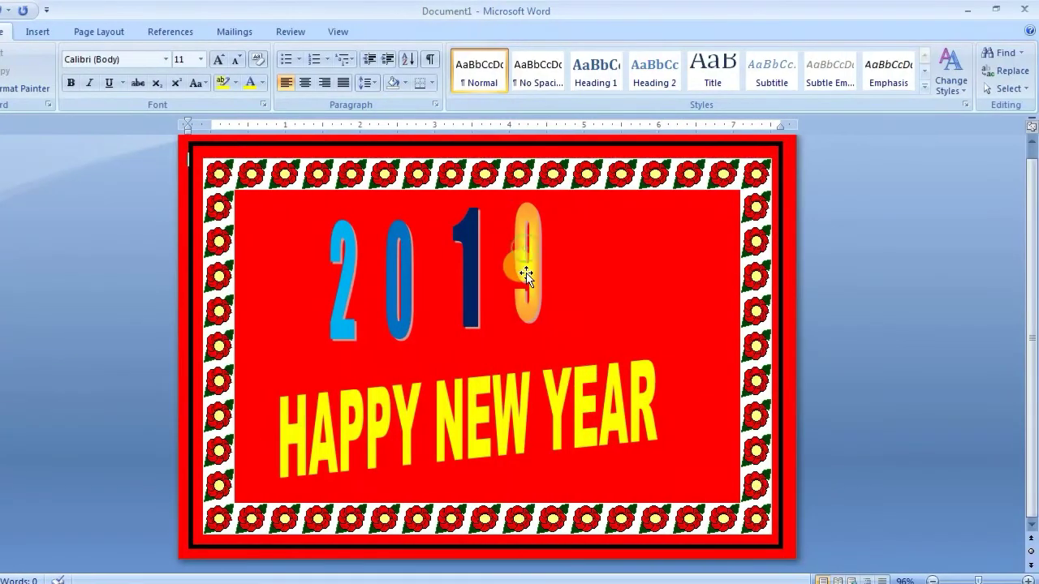
# - Respace the 2019 digits by moving the 9 right and the 1 and 0 left
pyautogui.click(537, 264)
pyautogui.moveTo(601, 257); pyautogui.dragTo(602, 258)
pyautogui.click(519, 268)
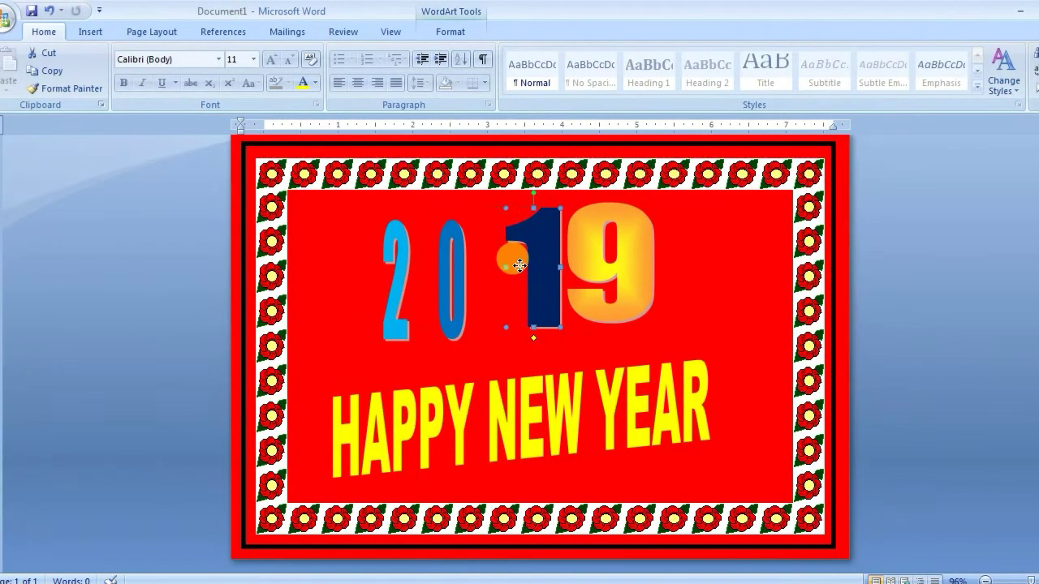
pyautogui.moveTo(519, 266)
pyautogui.mouseDown()
pyautogui.moveTo(443, 280)
pyautogui.moveTo(371, 276)
pyautogui.moveTo(338, 256)
pyautogui.mouseUp()
pyautogui.click(413, 267)
pyautogui.moveTo(432, 245); pyautogui.dragTo(427, 244)
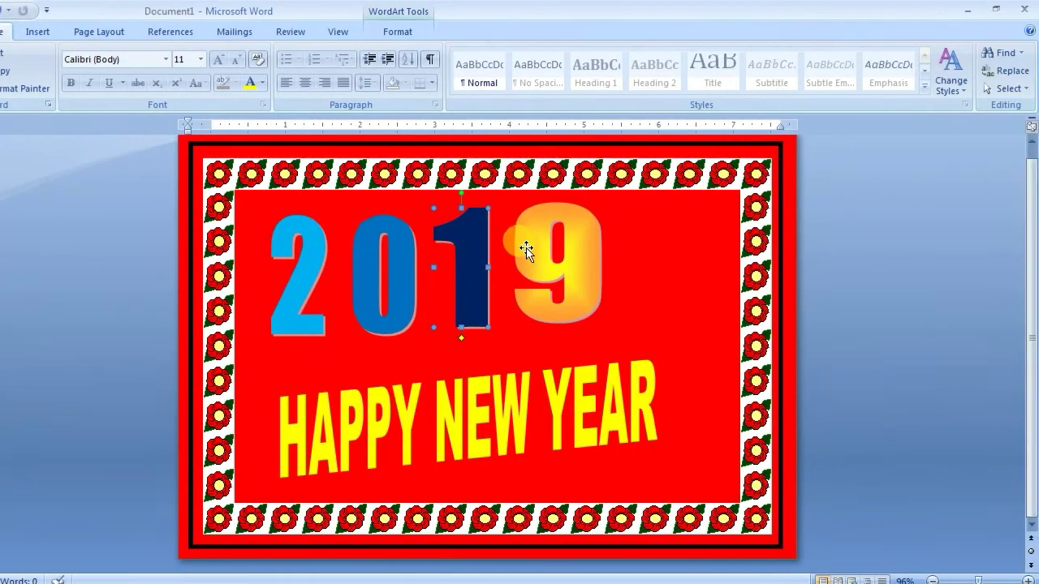
pyautogui.click(530, 252)
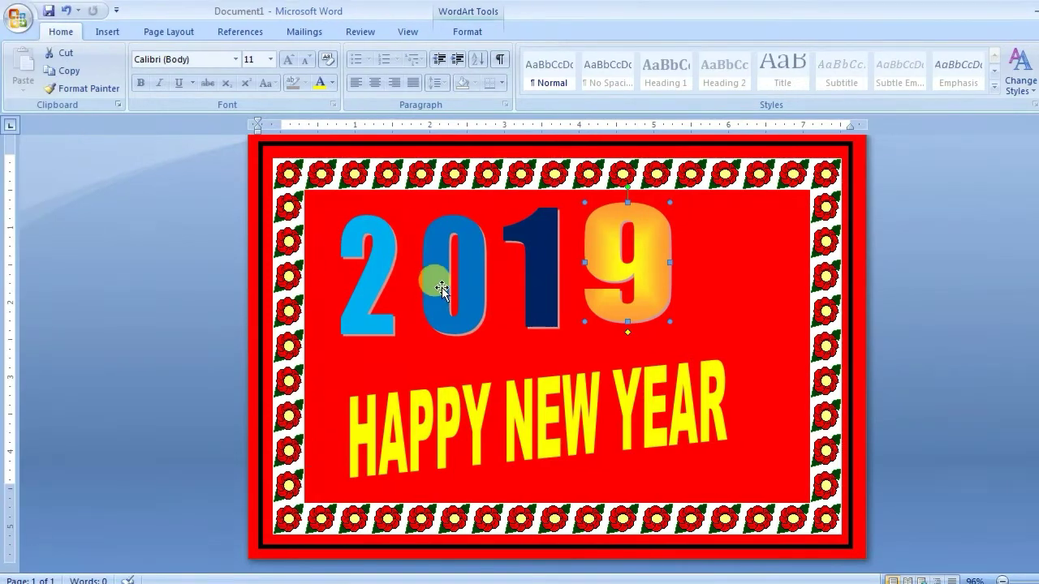
# - Fill the 2 dark blue and reposition the 9
pyautogui.click(467, 32)
pyautogui.click(519, 51)
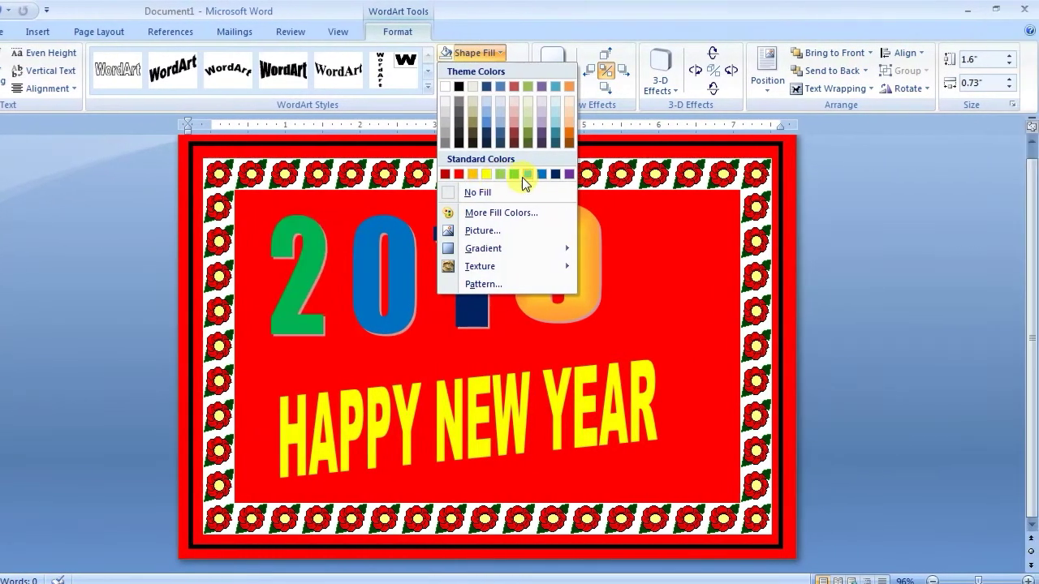
pyautogui.click(551, 178)
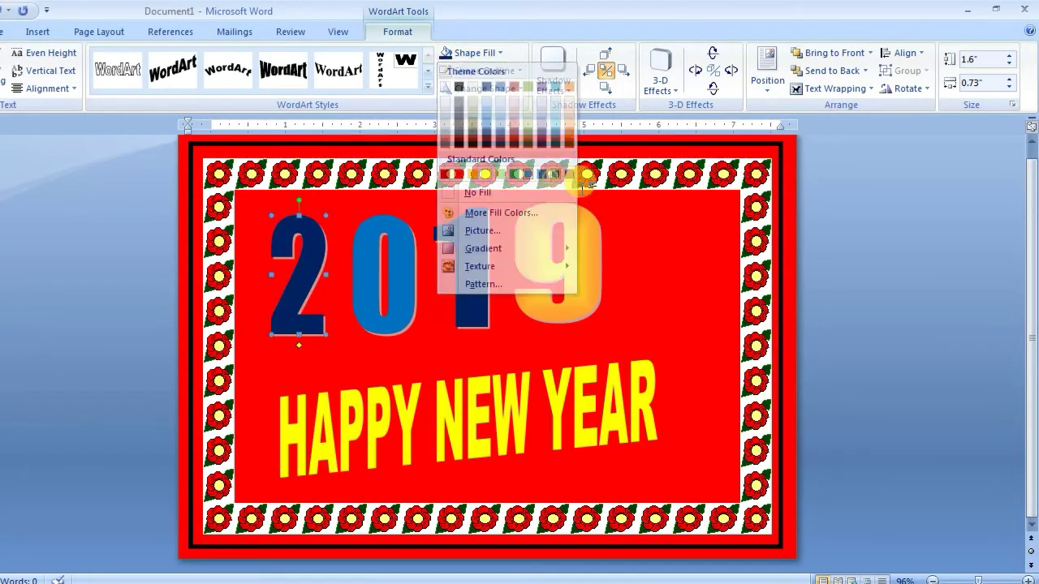
pyautogui.click(582, 271)
pyautogui.moveTo(579, 274); pyautogui.dragTo(529, 263)
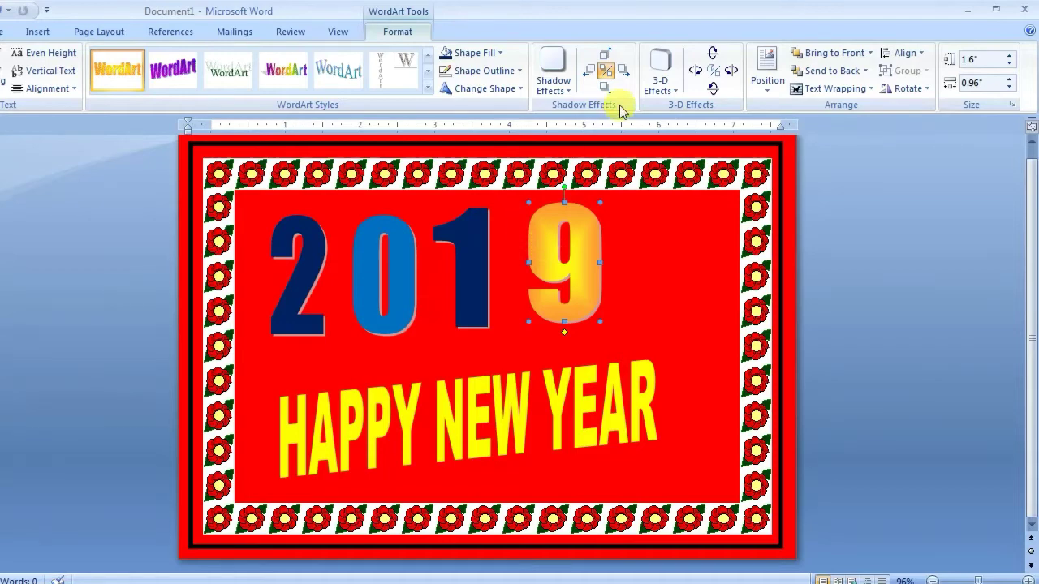
# - Give the 2 of 2019 the 3-D Style 13 perspective effect
pyautogui.click(553, 73)
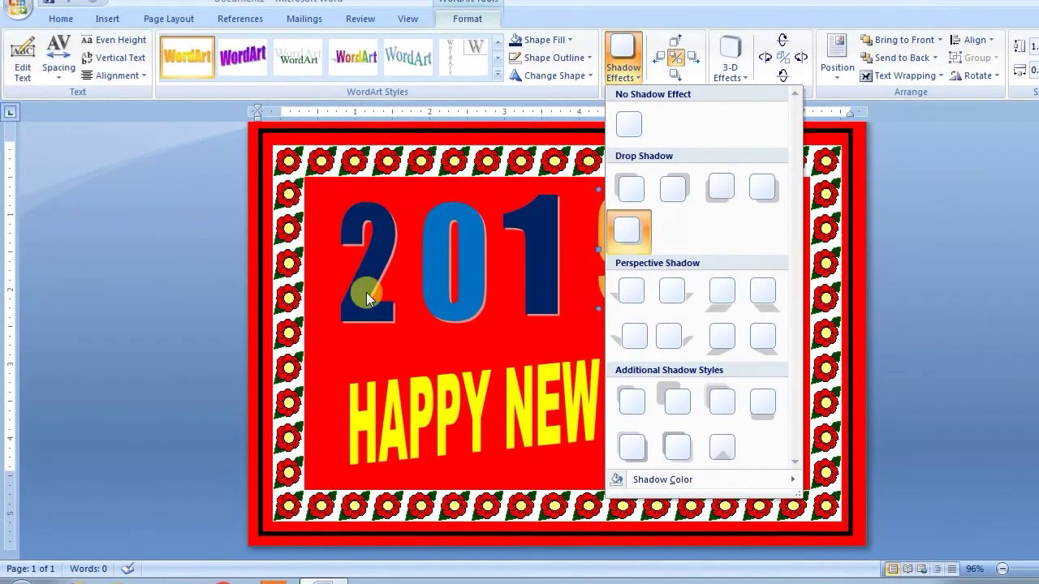
pyautogui.click(303, 300)
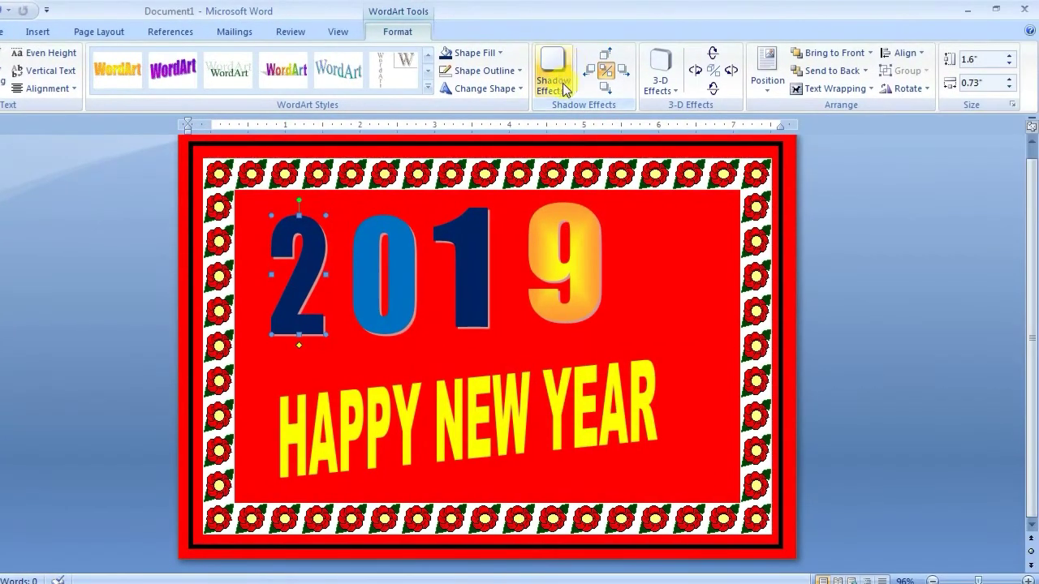
pyautogui.click(663, 87)
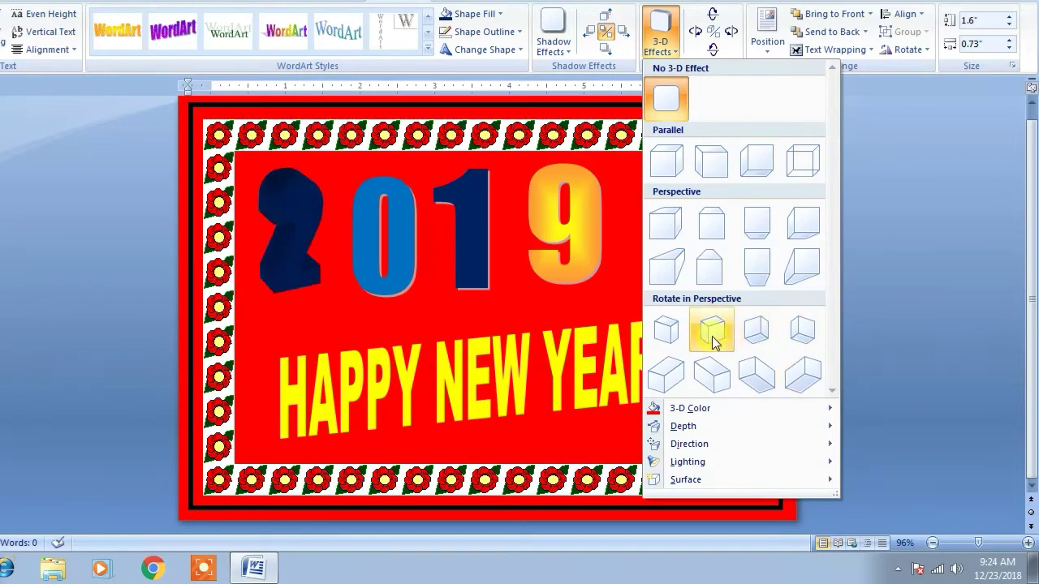
pyautogui.click(670, 349)
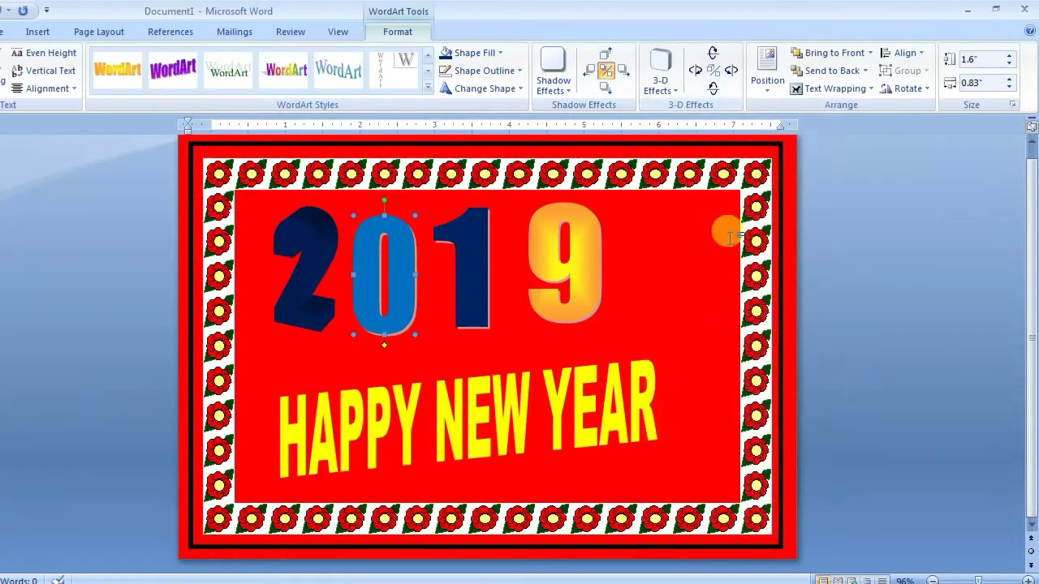
# - Apply 3-D Style 15 perspective to the 0 of 2019
pyautogui.click(673, 89)
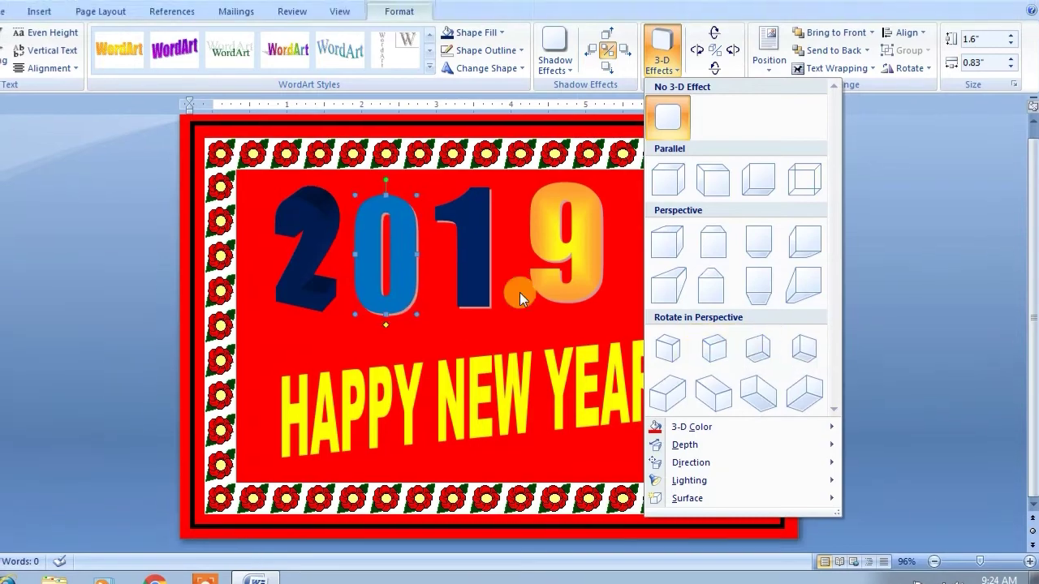
pyautogui.click(756, 328)
pyautogui.click(646, 292)
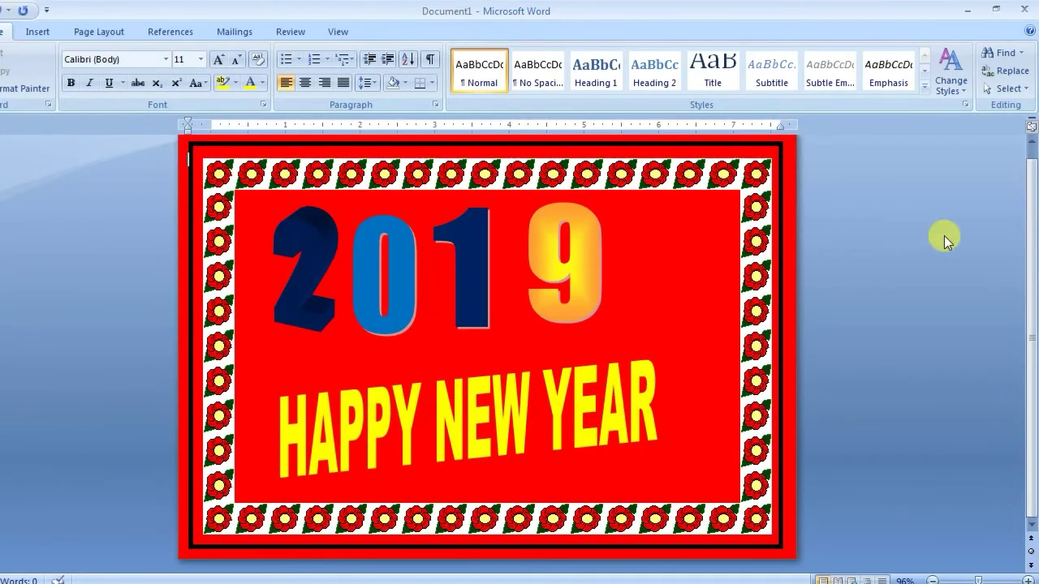
# - Save the card as Doc1, then stretch HAPPY NEW YEAR wider and adjust its tilt
pyautogui.hotkey('ctrl', 's')
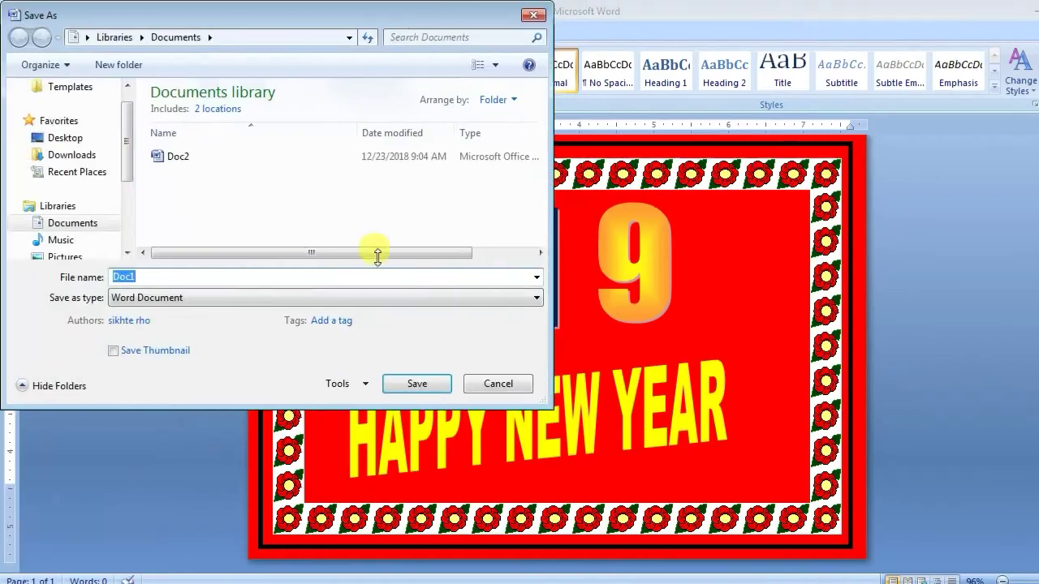
pyautogui.click(397, 350)
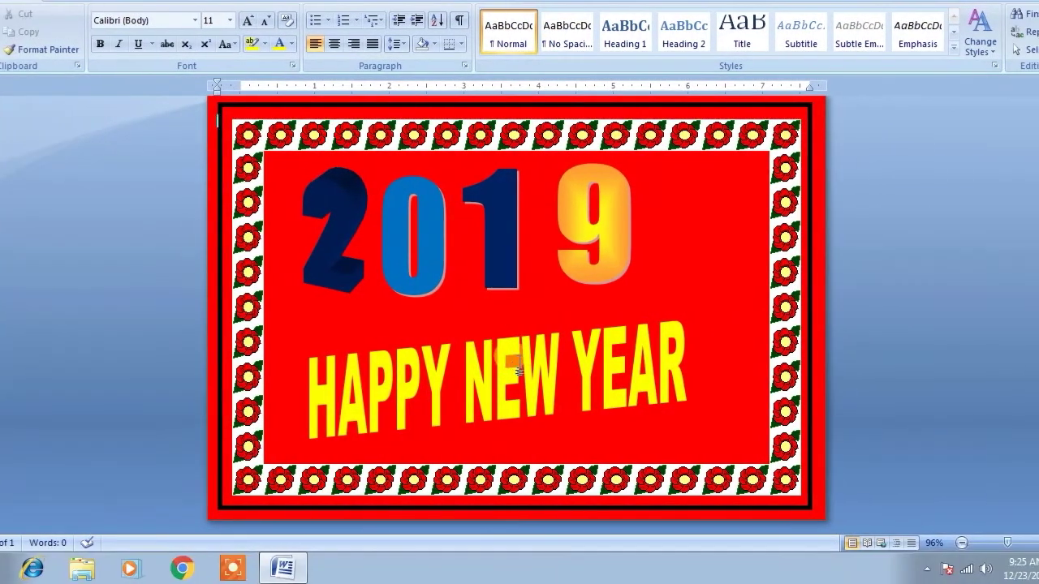
pyautogui.click(530, 361)
pyautogui.moveTo(656, 380); pyautogui.dragTo(708, 380)
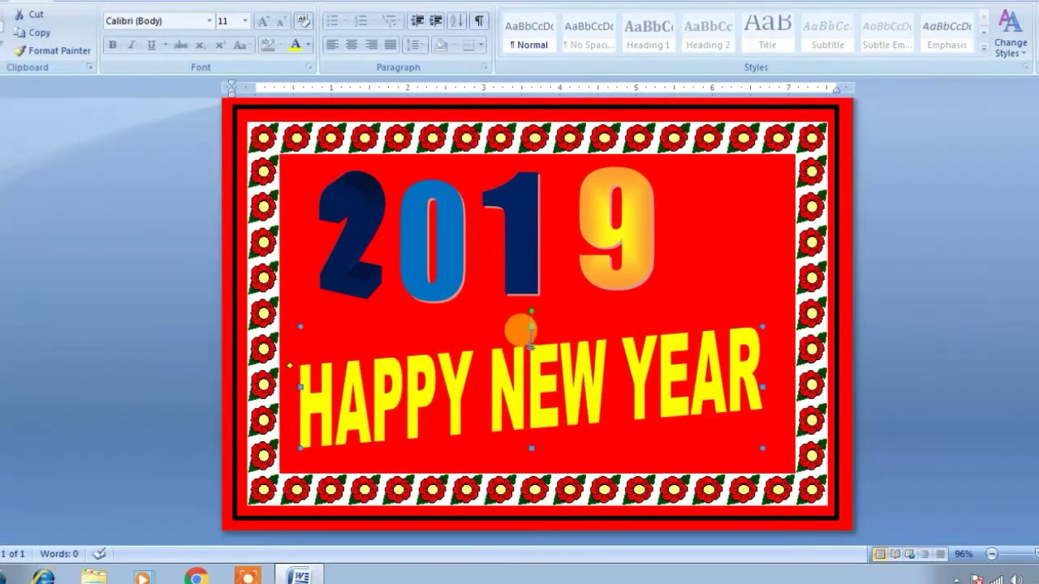
pyautogui.moveTo(479, 305)
pyautogui.mouseDown()
pyautogui.moveTo(479, 282)
pyautogui.moveTo(531, 302)
pyautogui.mouseUp()
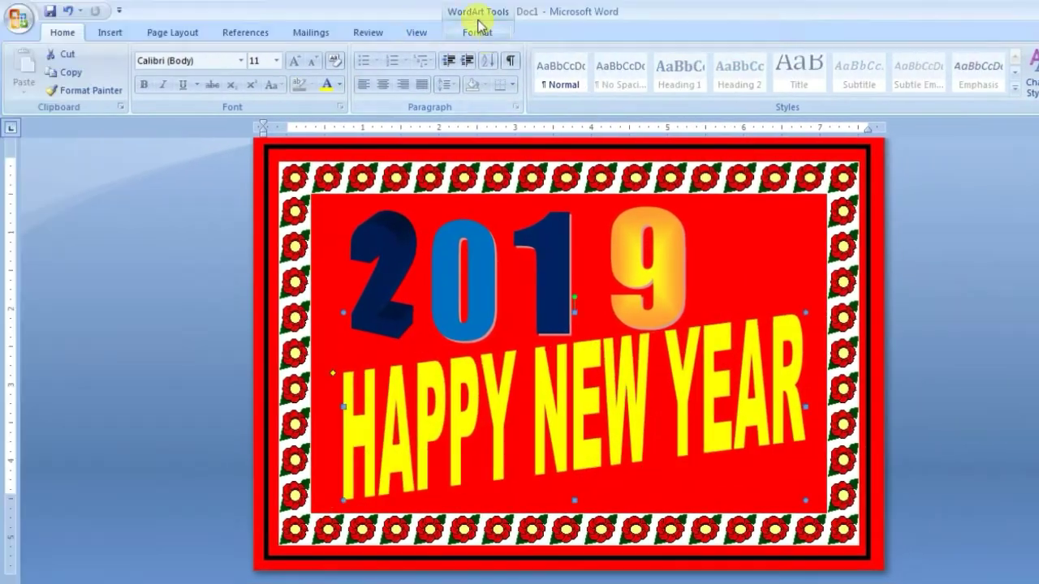
# - Fill the HAPPY NEW YEAR WordArt with yellow
pyautogui.click(434, 32)
pyautogui.click(509, 53)
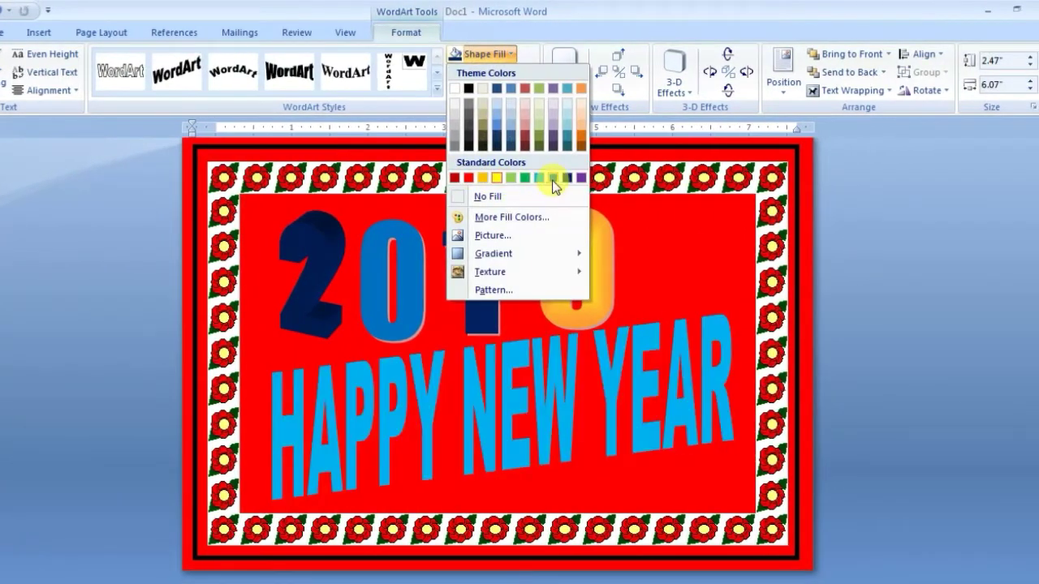
pyautogui.click(525, 178)
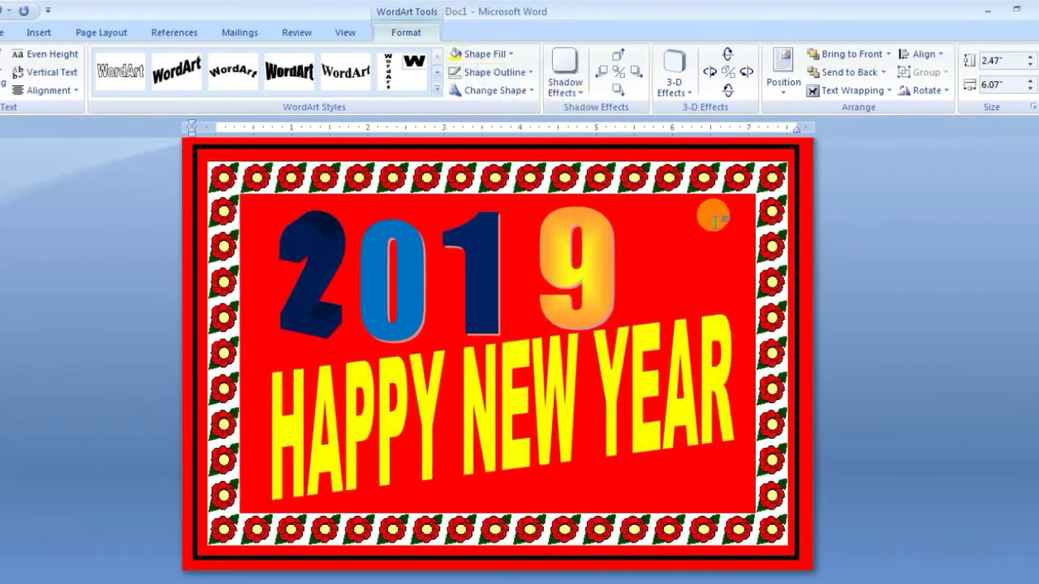
pyautogui.click(736, 213)
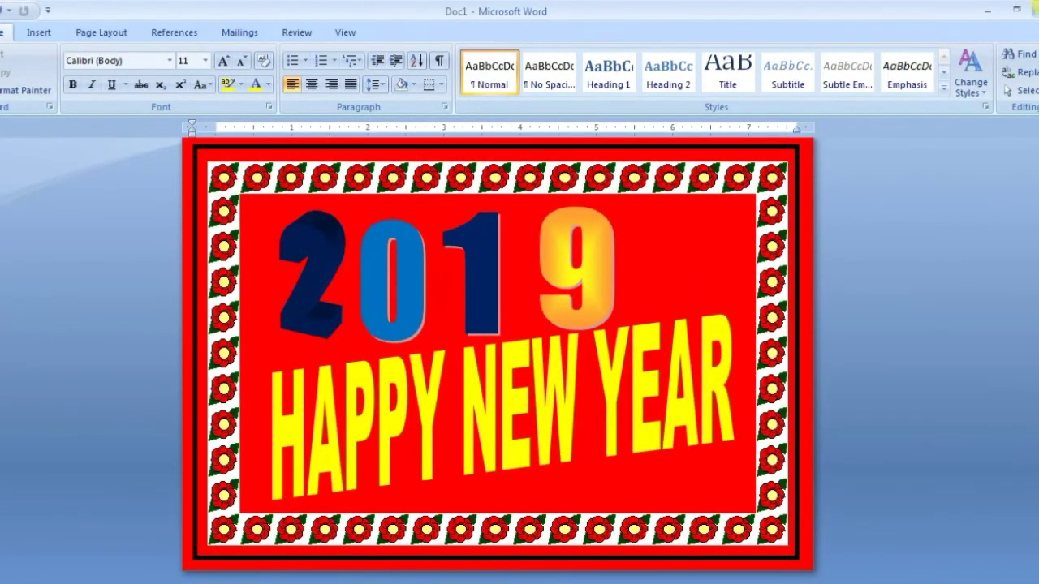